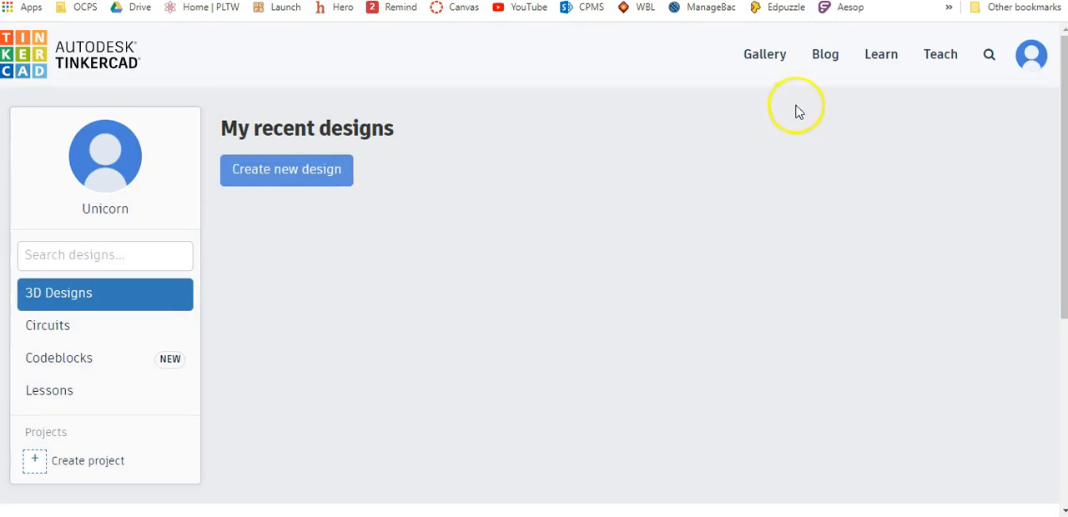
- Open the Place It! starter from the 3D starters in the Learn section
left_click(879, 55)
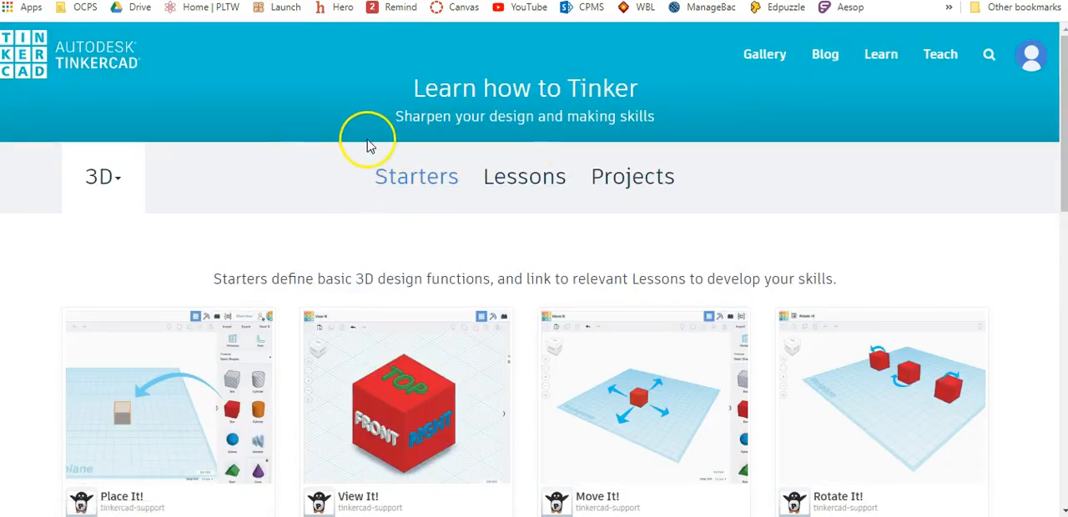
scroll(250, 213, "down", 2)
left_click(164, 230)
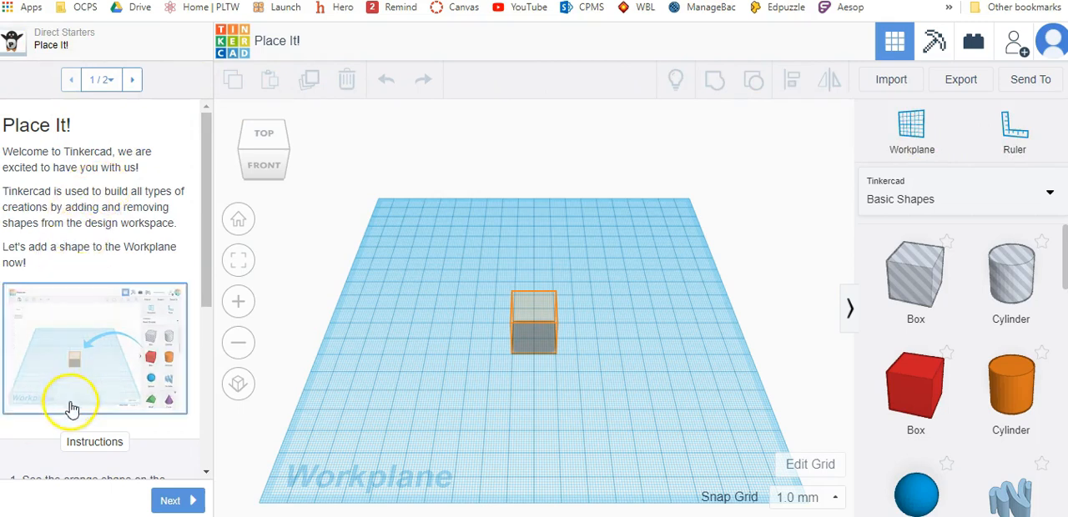
- Read the Place It! instructions and place a solid red Box on the orange hint in the middle of the workplane
scroll(142, 261, "down", 3)
scroll(142, 261, "down", 1)
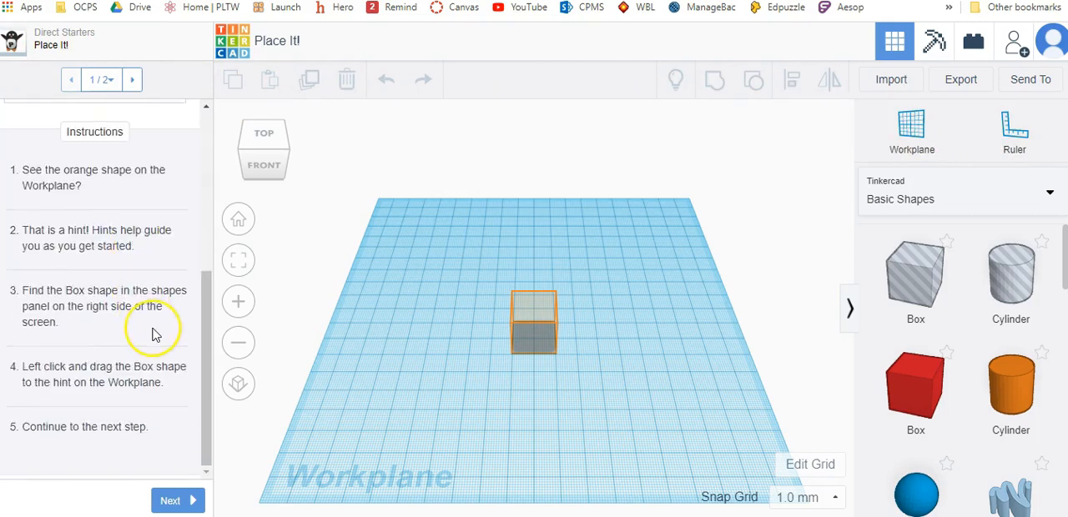
scroll(152, 333, "up", 4)
scroll(152, 334, "down", 4)
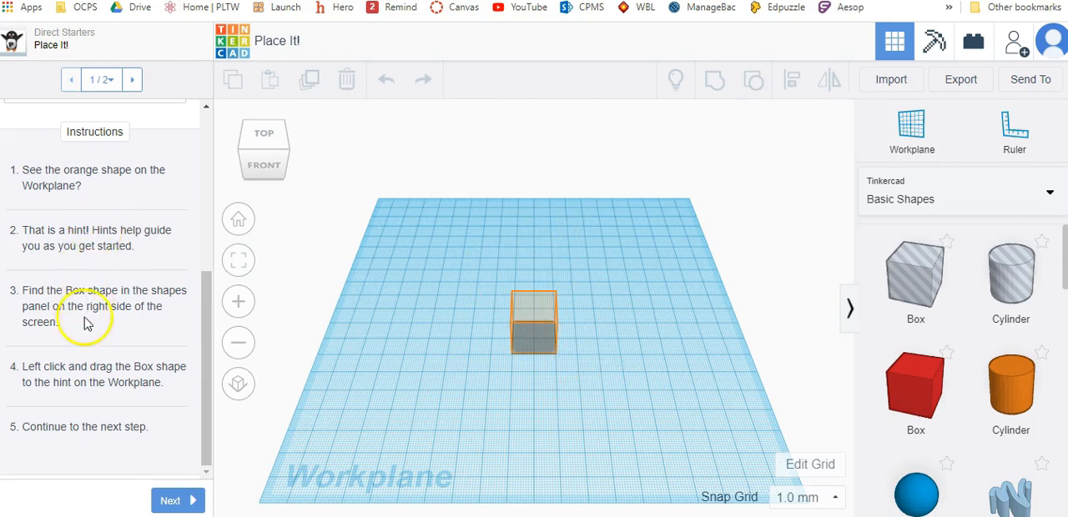
scroll(917, 393, "down", 2)
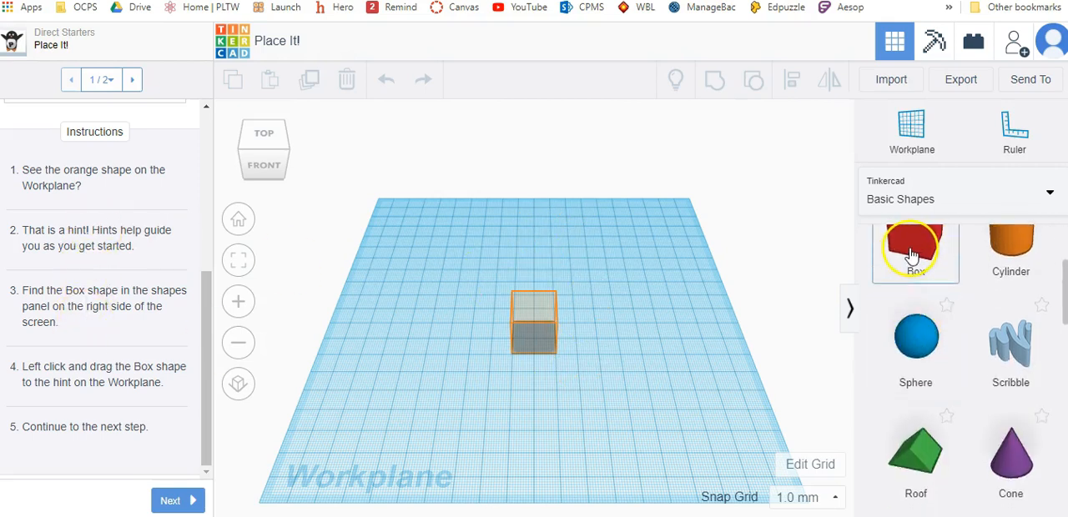
left_click_drag(915, 256, 534, 345)
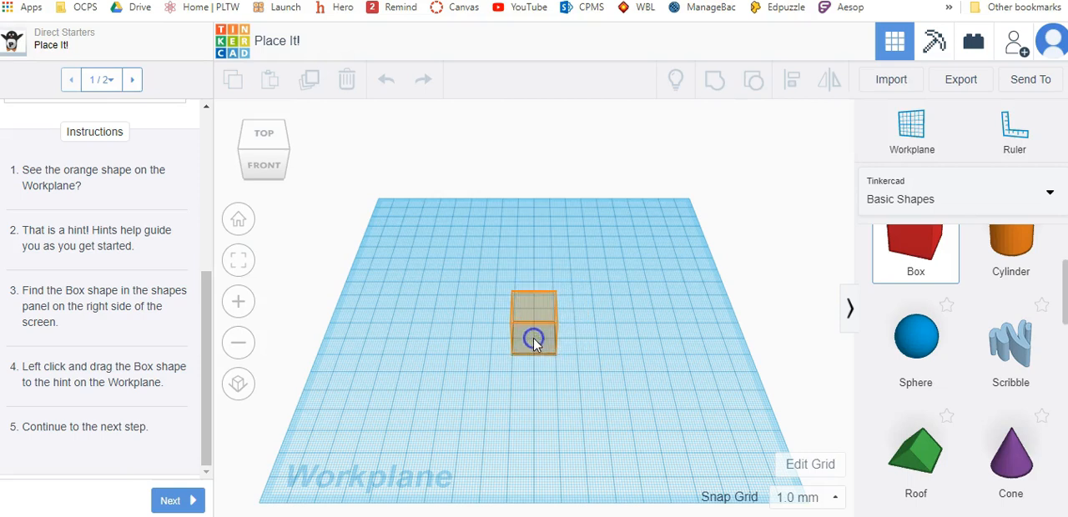
left_click(534, 340)
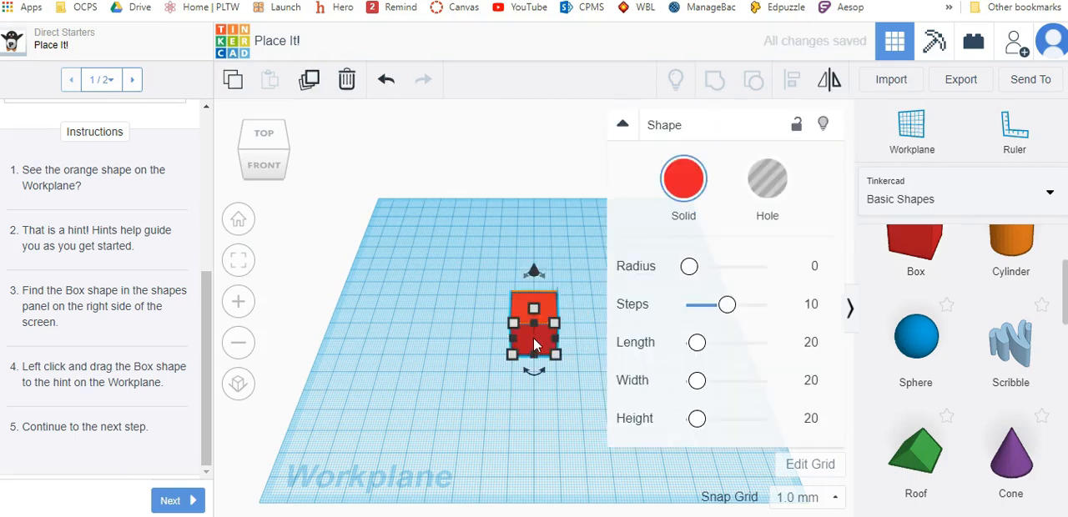
- Collapse the box's shape properties and finish the Place It! starter to move on to View It!
left_click(186, 500)
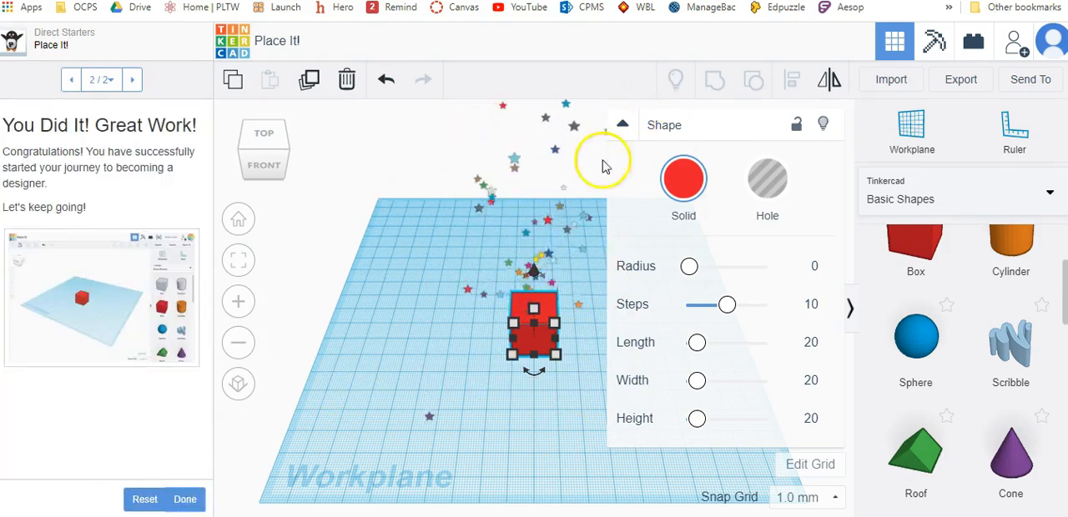
left_click(622, 124)
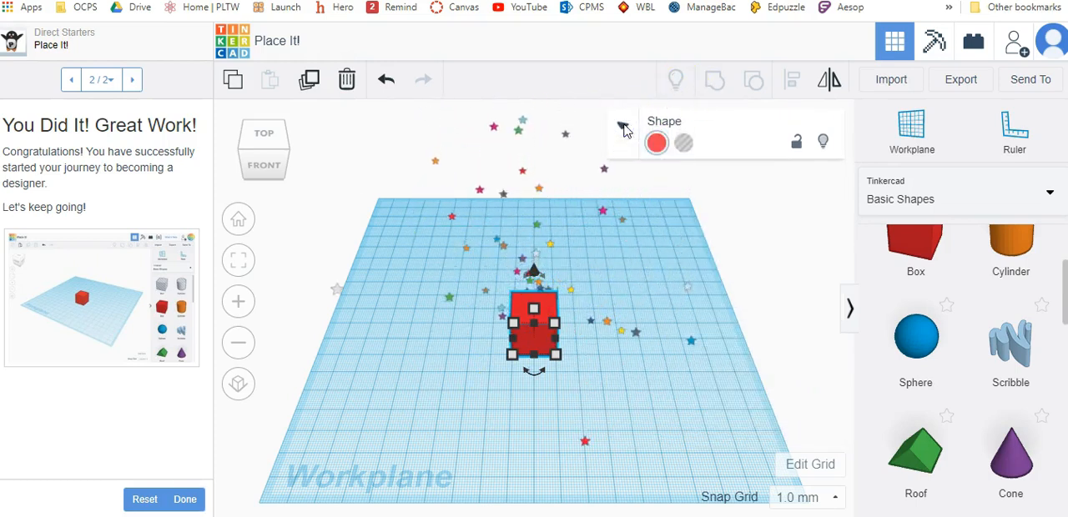
left_click(185, 499)
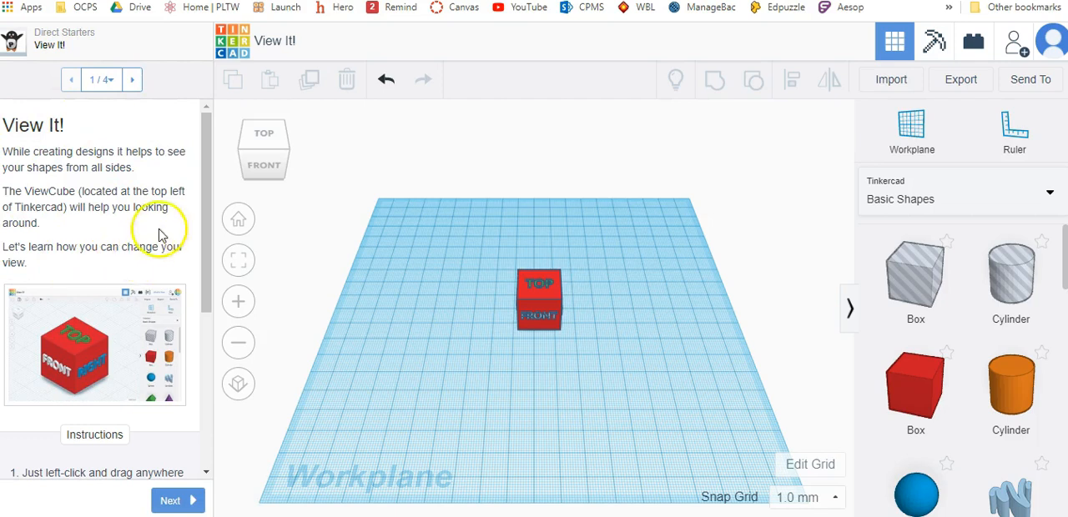
- Practice rotating the view with the ViewCube, including the bottom, back and top views, and continue to Learn to Zoom
scroll(163, 234, "down", 4)
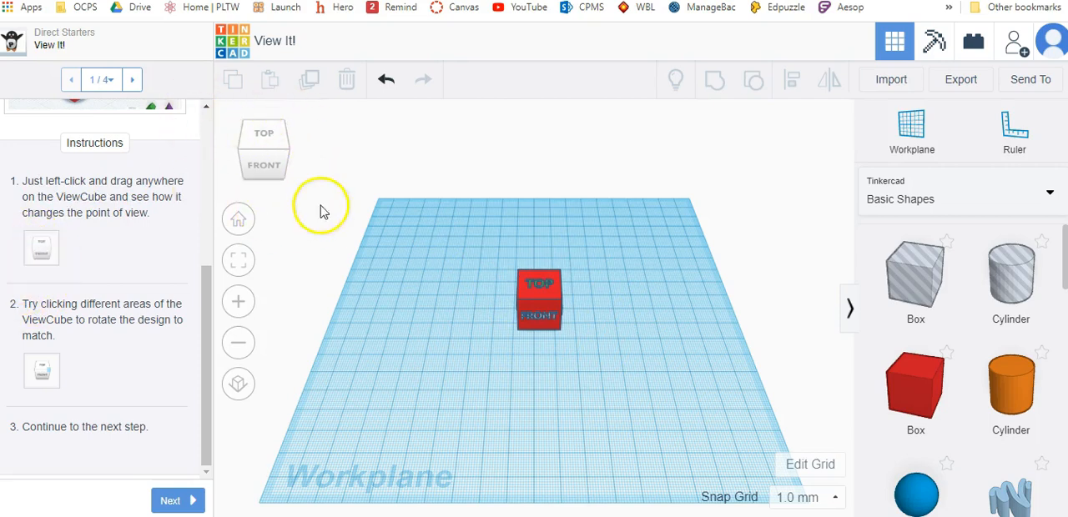
left_click_drag(266, 143, 267, 214)
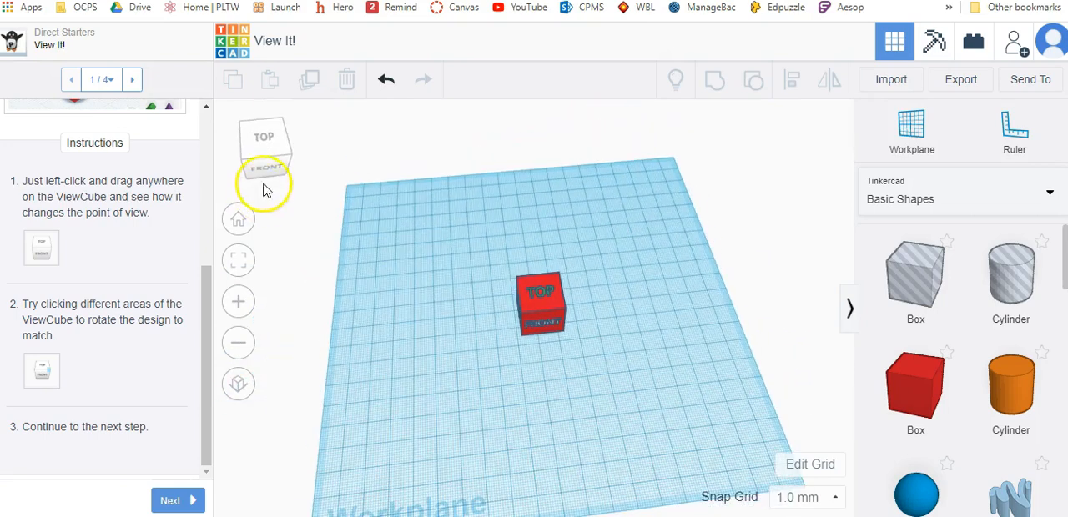
left_click(267, 169)
left_click(296, 152)
left_click(262, 185)
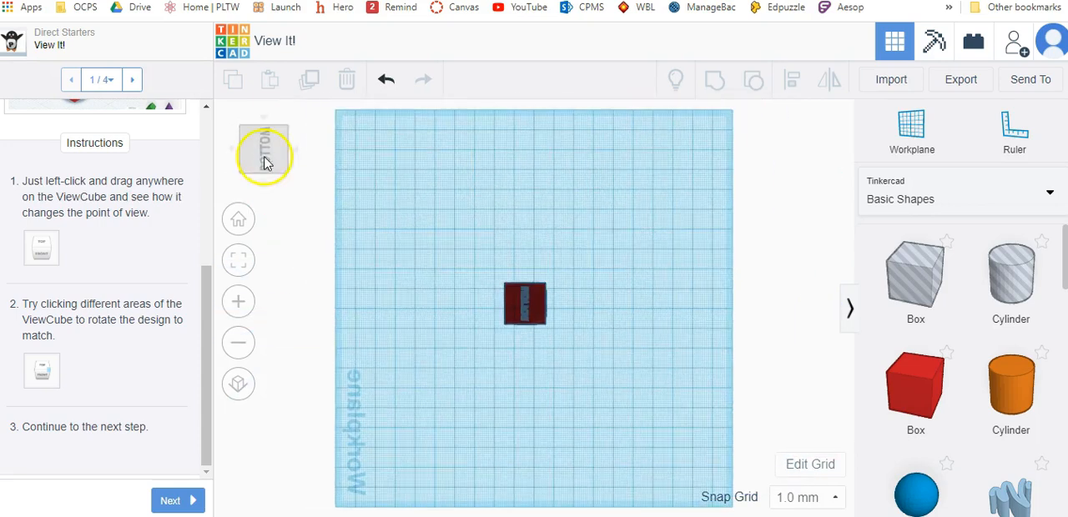
left_click(298, 159)
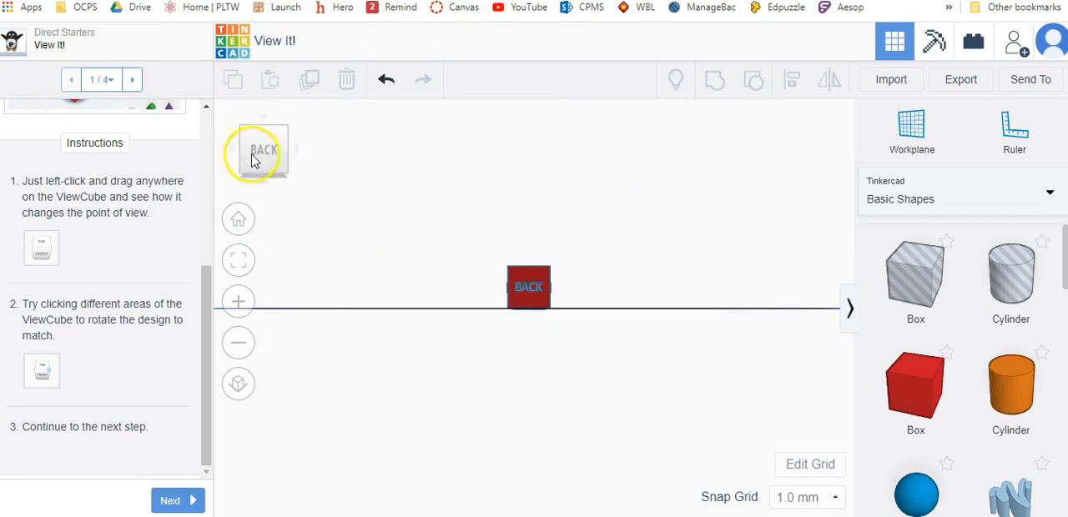
left_click(266, 124)
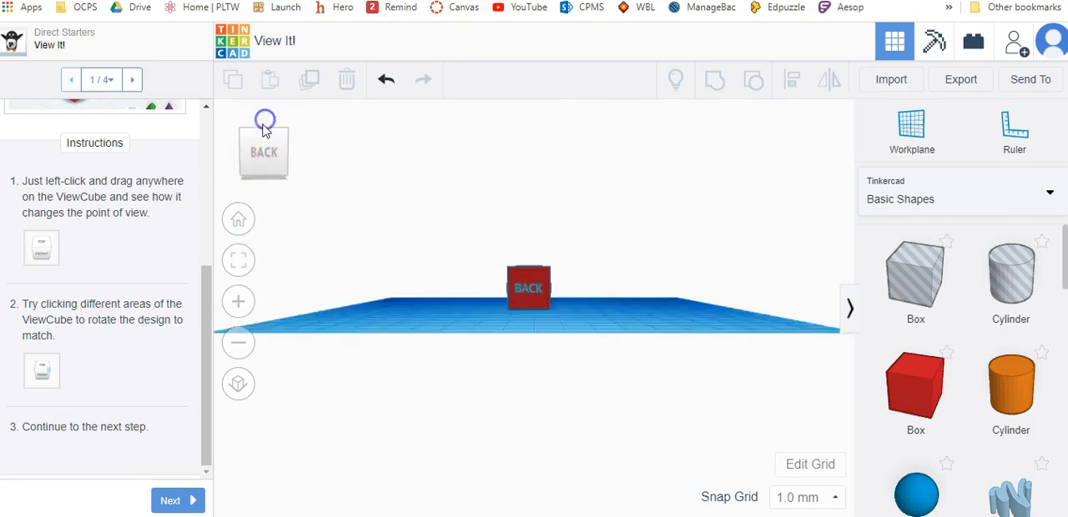
left_click(178, 501)
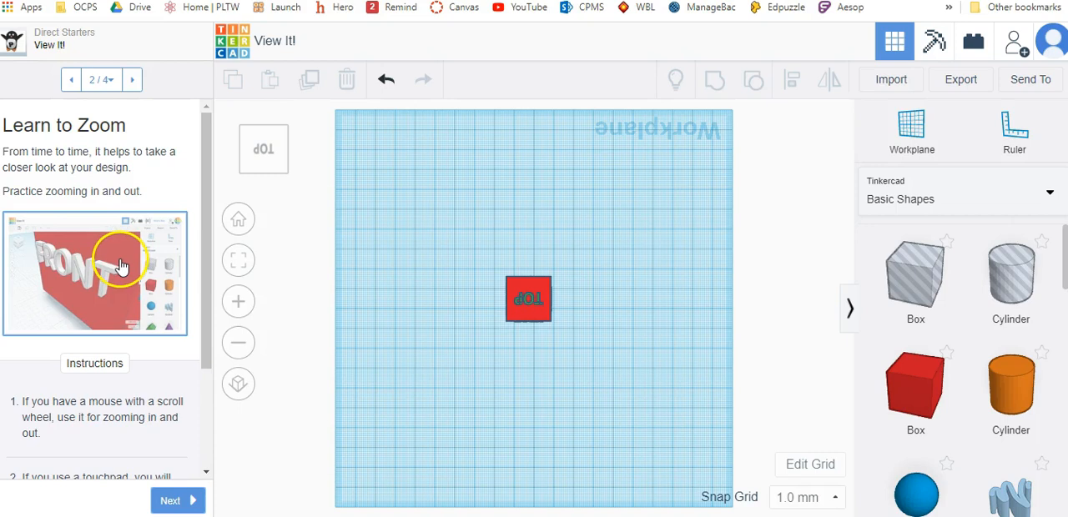
- Practice zooming in and out on the labelled cube and continue to the Let's Look Around Faster page
scroll(121, 265, "down", 2)
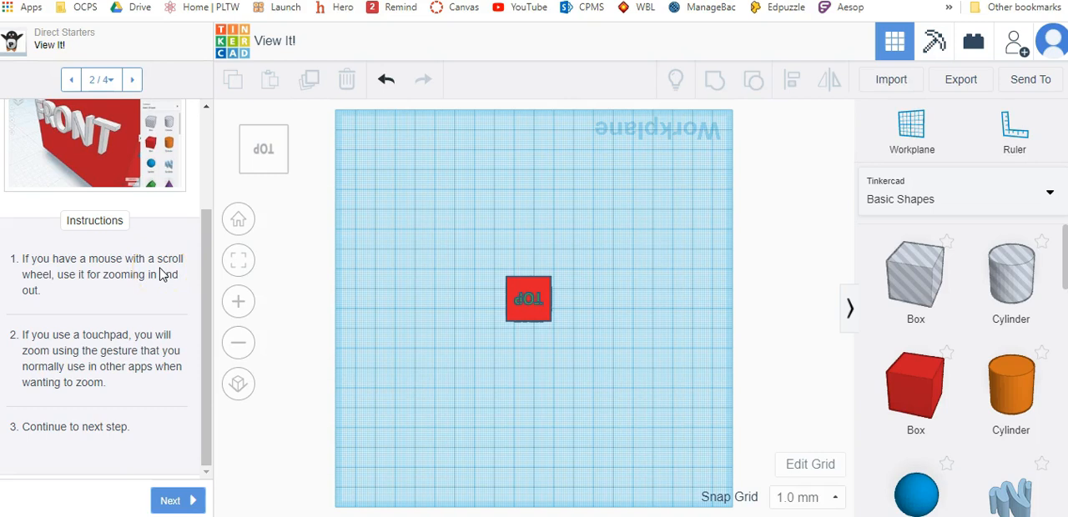
scroll(555, 320, "up", 10)
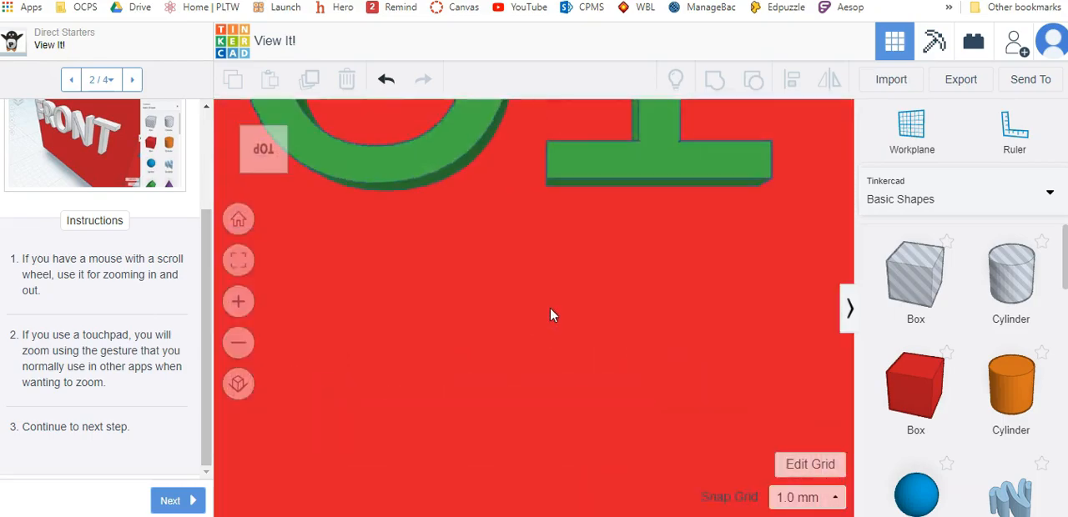
scroll(552, 319, "down", 10)
scroll(548, 319, "up", 5)
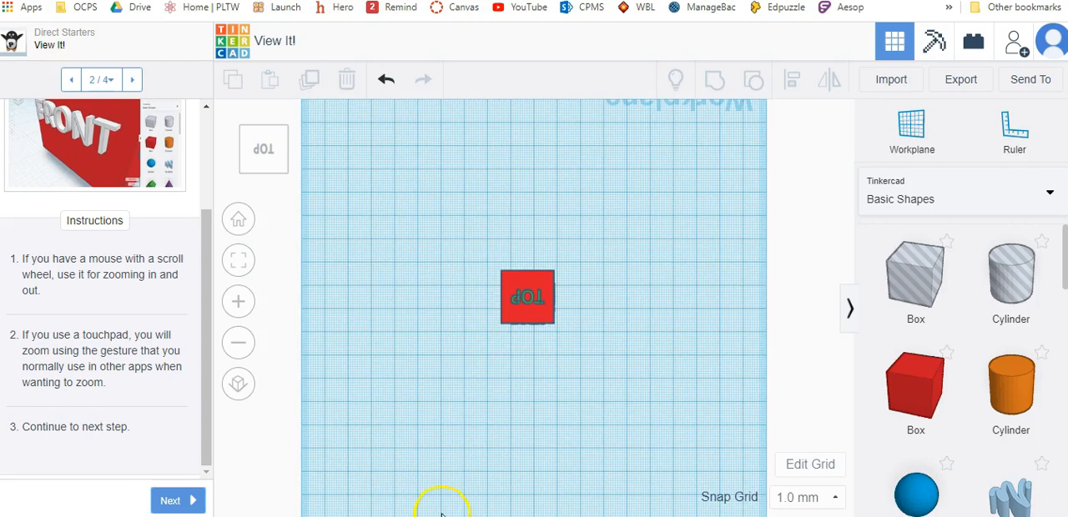
scroll(442, 513, "down", 5)
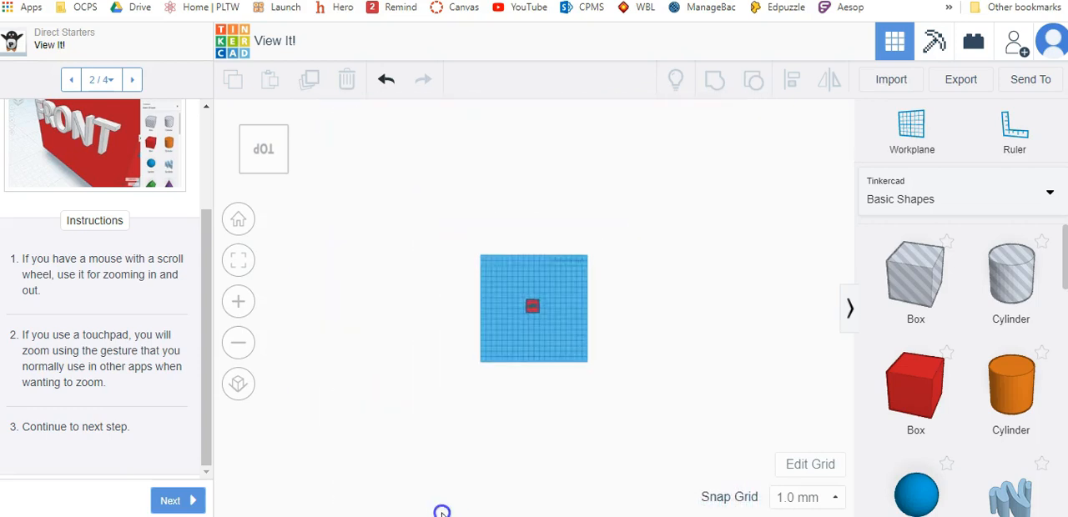
scroll(442, 513, "up", 6)
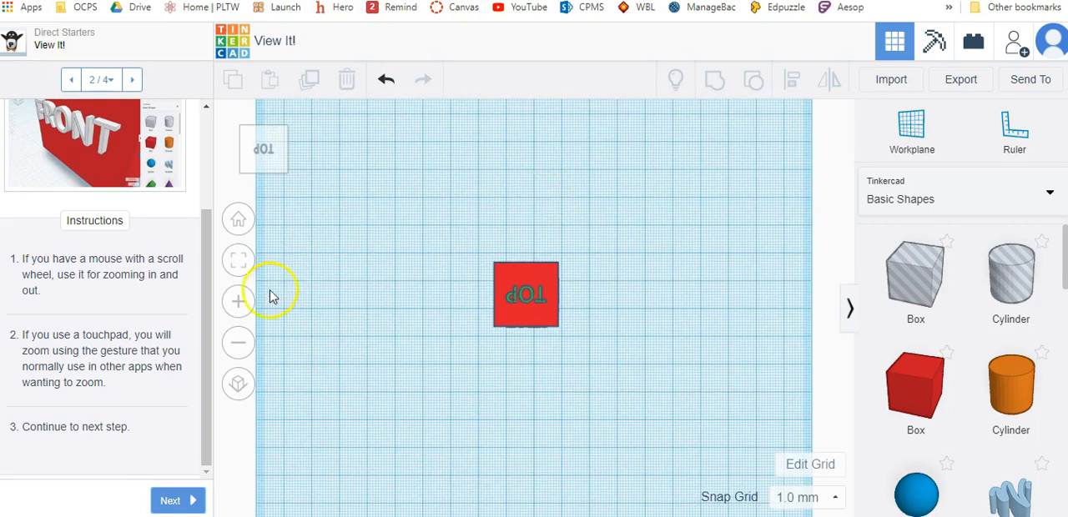
left_click(239, 302)
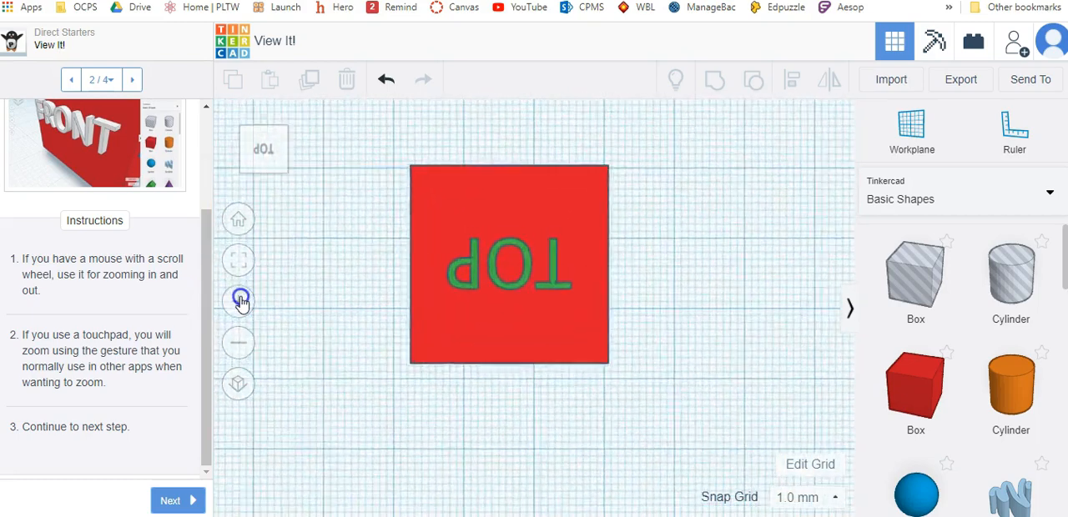
left_click(179, 501)
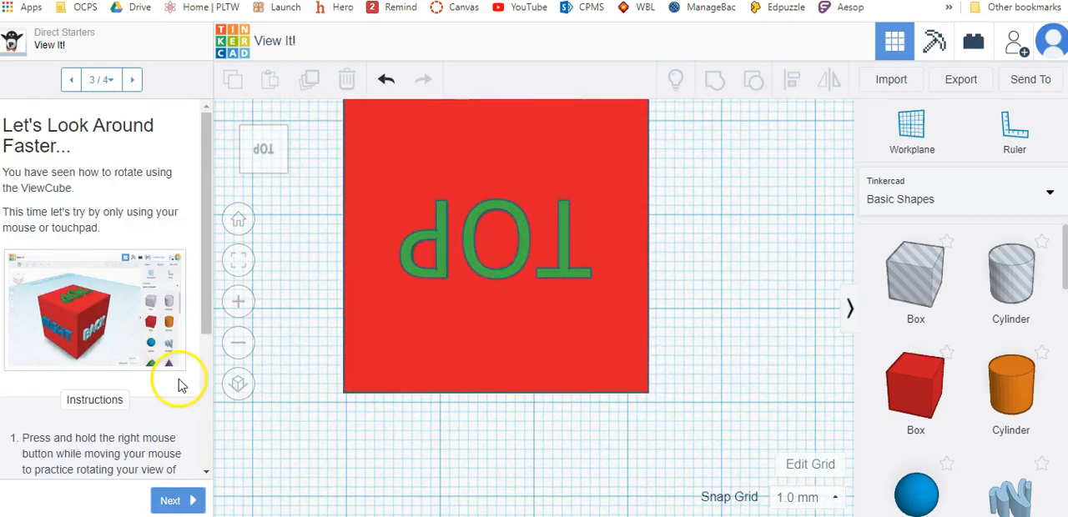
- Orbit the view freely to show the cube's top and front faces, and complete the View It! starter
scroll(167, 208, "down", 3)
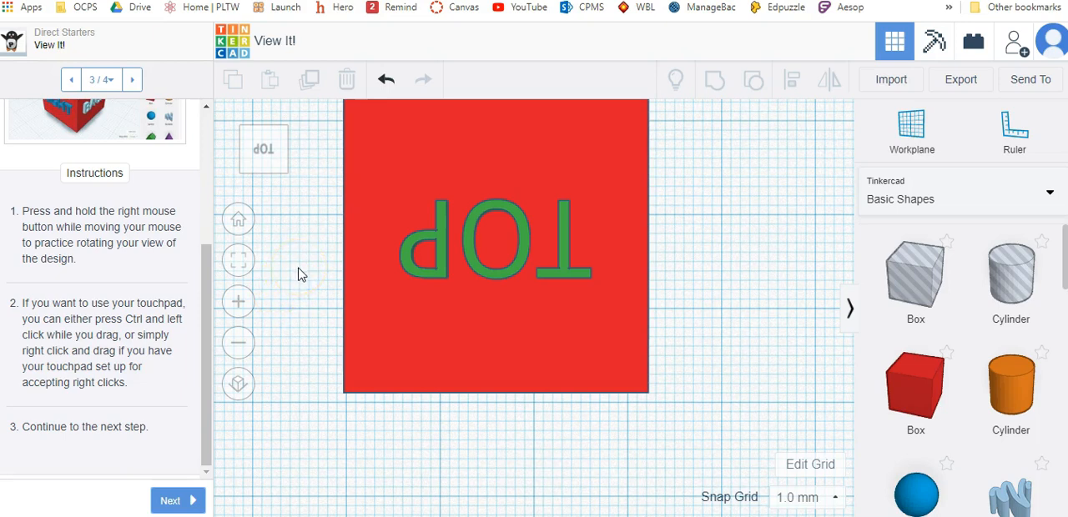
right_click_drag(299, 270, 671, 353)
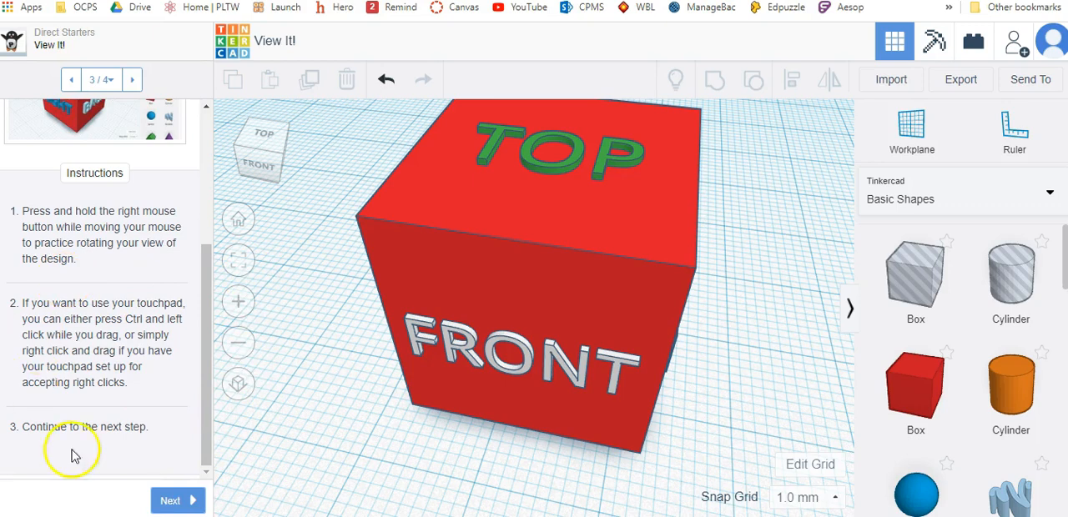
left_click(193, 503)
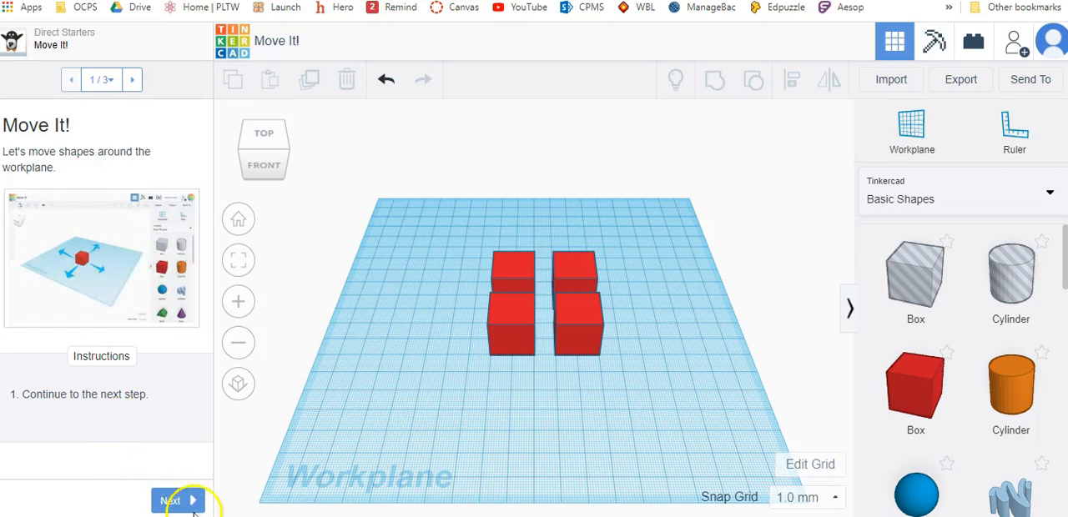
- Continue to Move Each Box and move the two left boxes onto the back-left and front-left corner hints
left_click(193, 504)
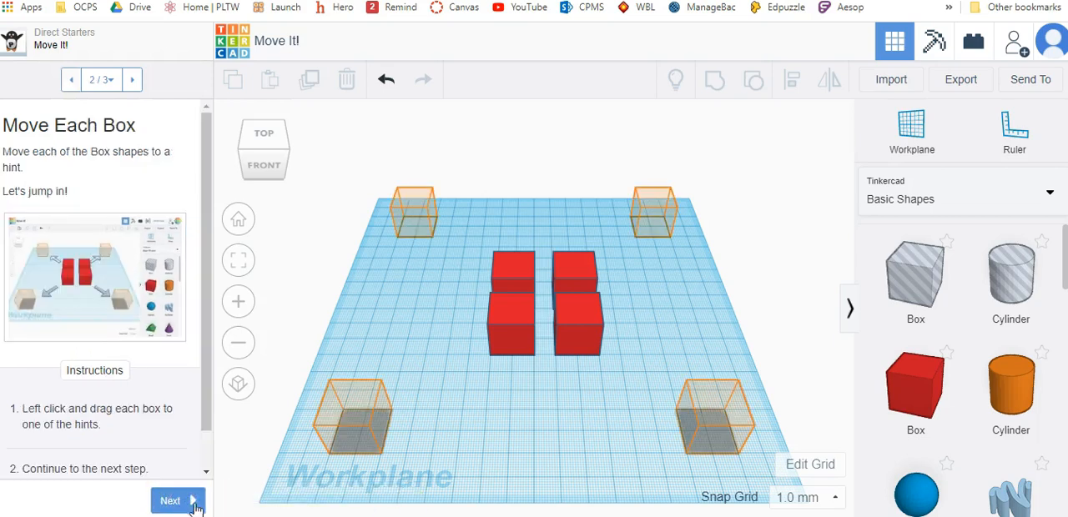
scroll(67, 424, "down", 1)
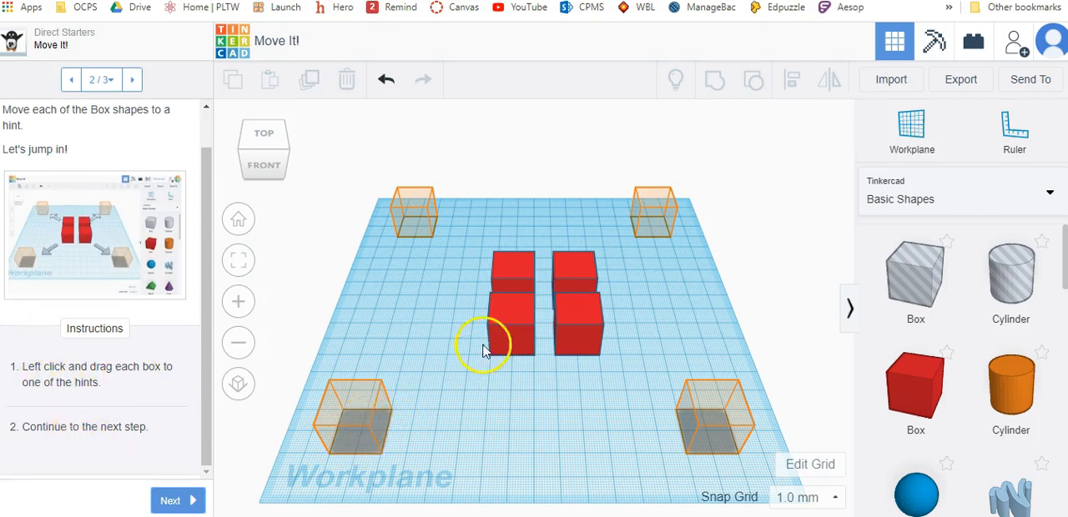
left_click_drag(513, 278, 411, 202)
left_click_drag(535, 341, 356, 432)
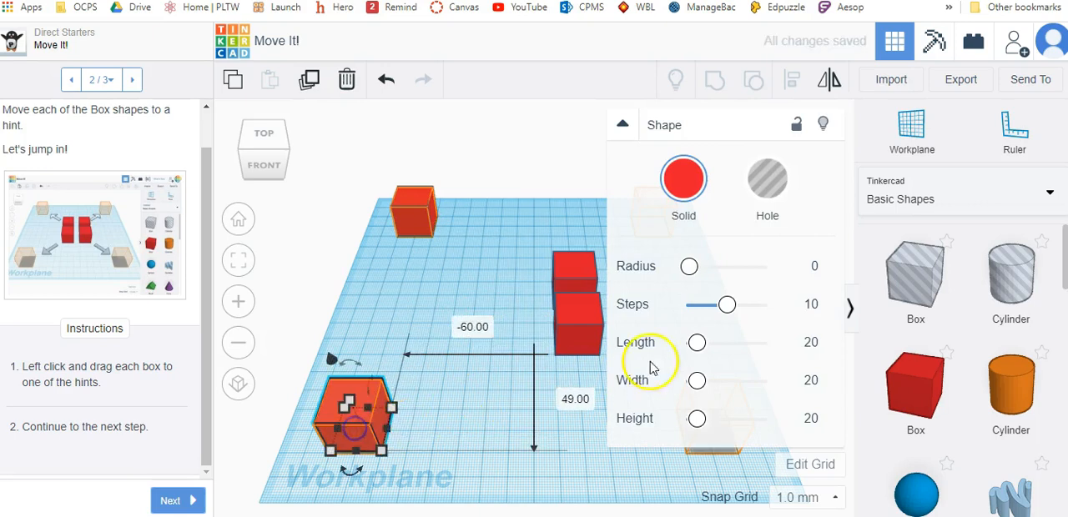
- Move the two remaining boxes onto the back-right and front-right corner hints, and finish the Move It! starter
left_click(622, 124)
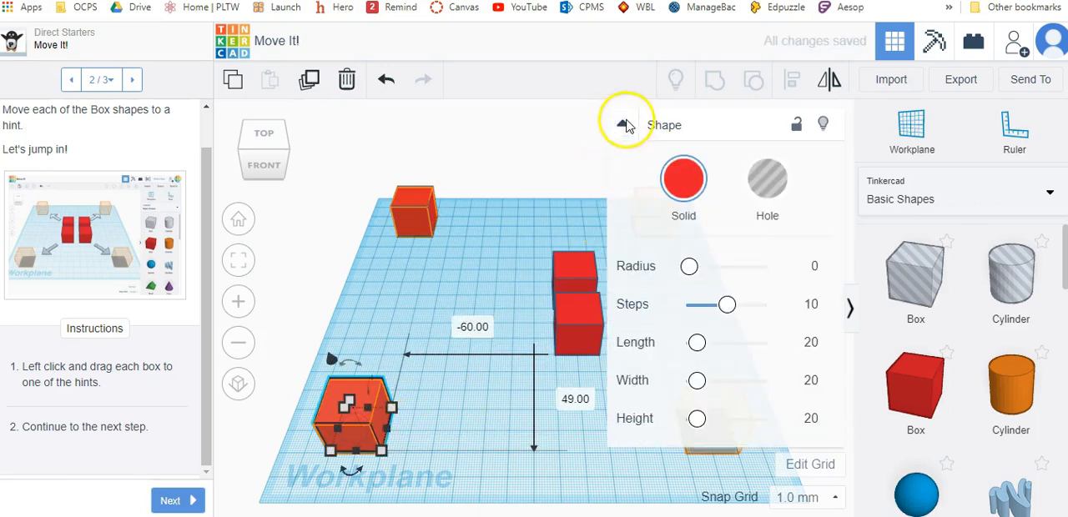
left_click(625, 122)
left_click(633, 309)
left_click_drag(579, 324, 649, 207)
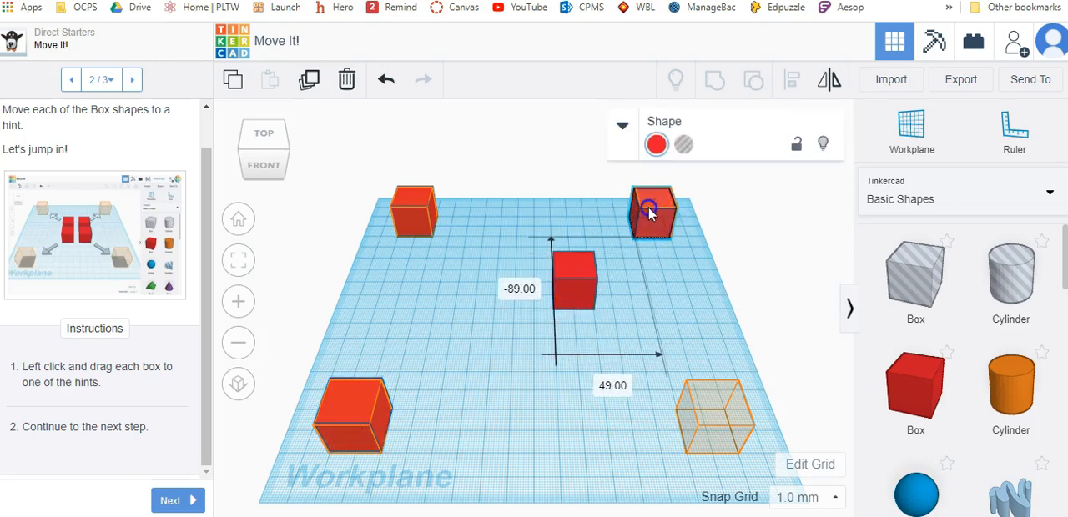
left_click_drag(579, 316, 715, 440)
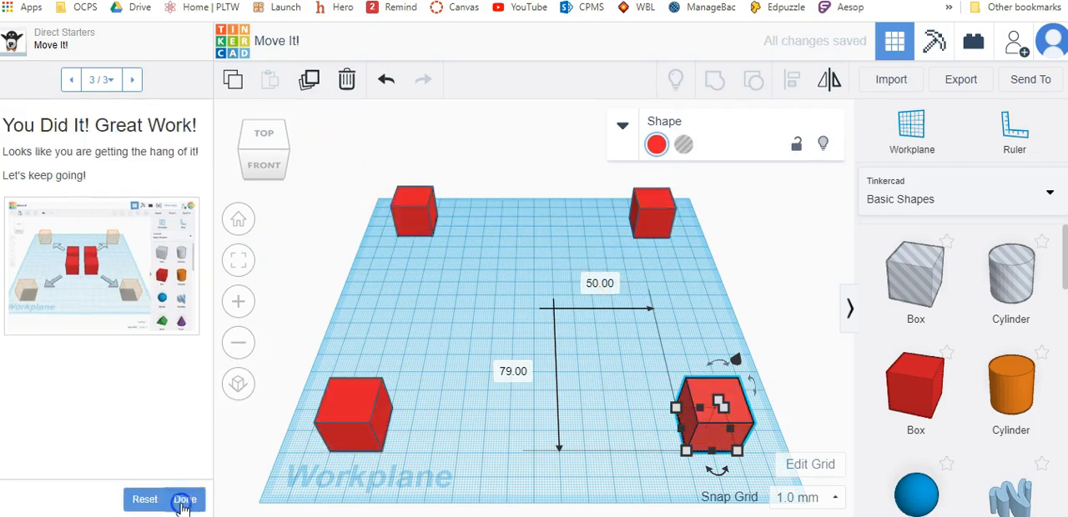
left_click(179, 502)
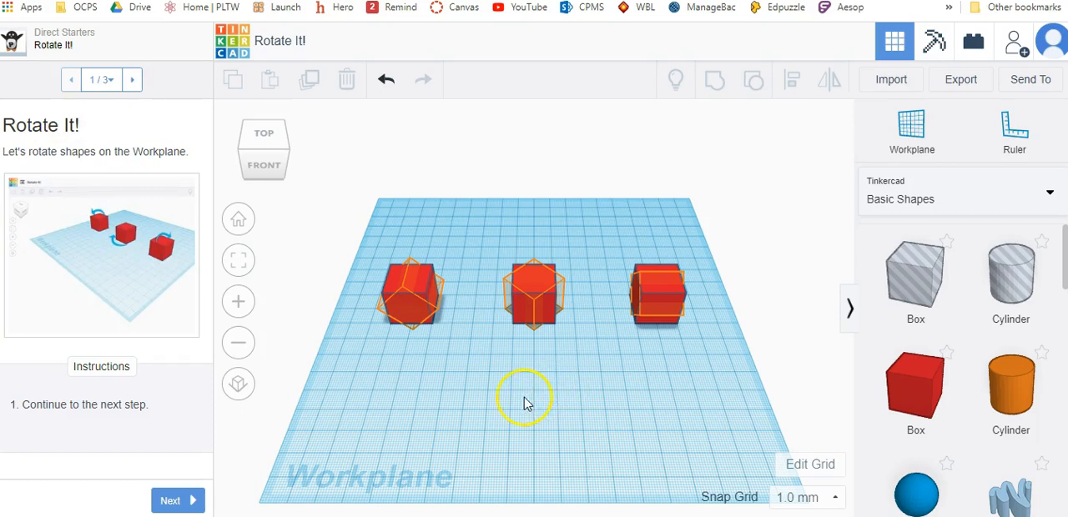
- Continue to the Rotate Each Box page of Rotate It! and read through its instructions
left_click(184, 504)
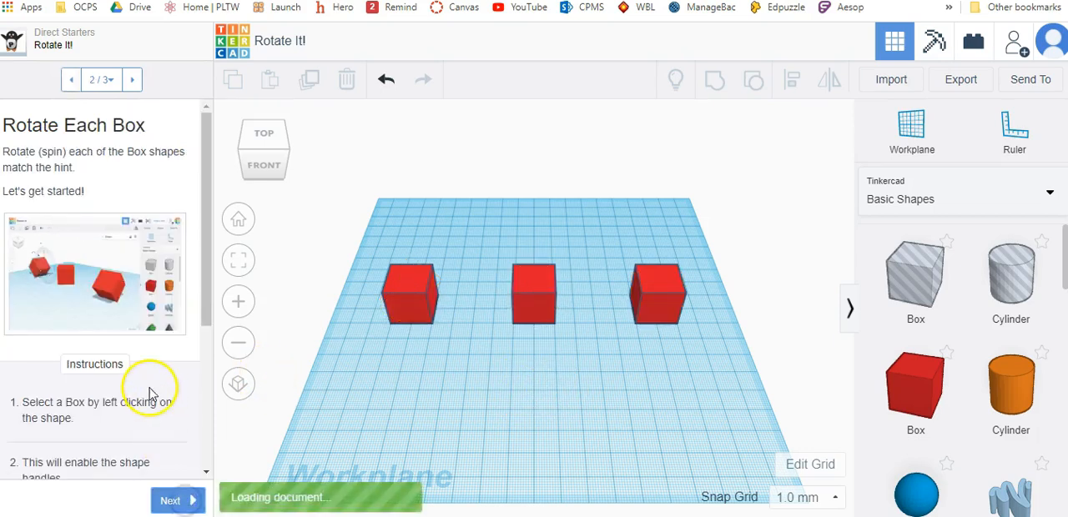
scroll(155, 382, "down", 3)
scroll(159, 385, "down", 1)
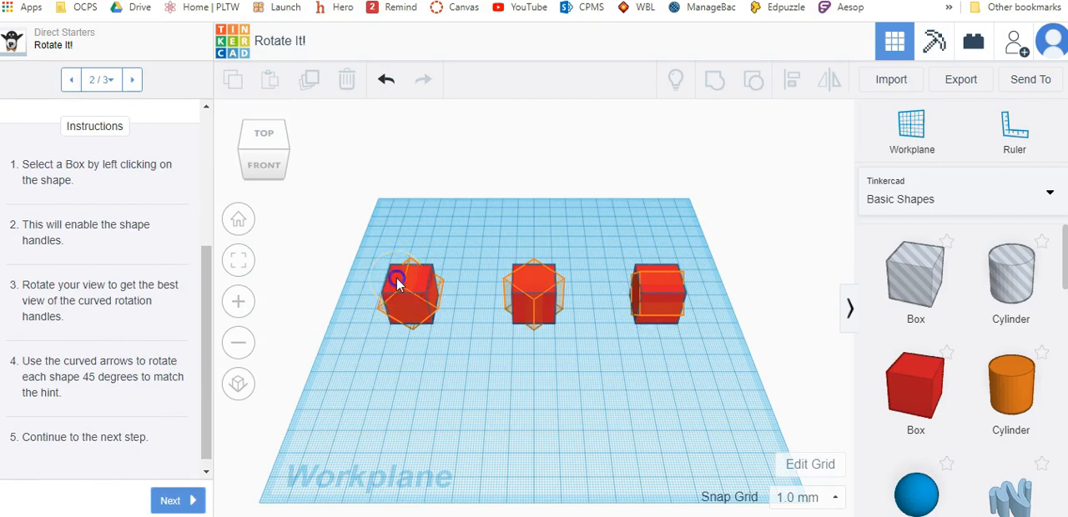
- Rotate the left box 45 degrees to match its orange hint outline
left_click(397, 285)
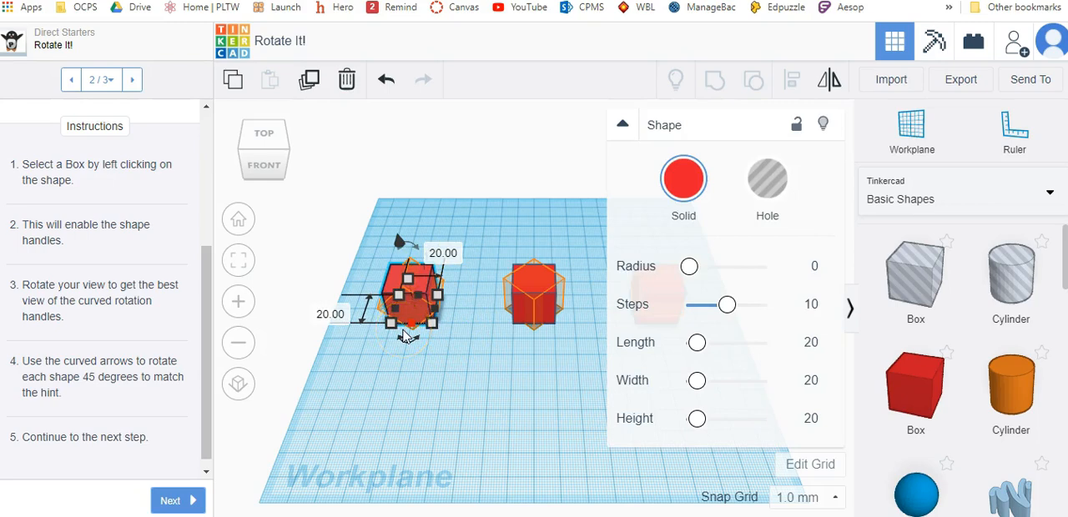
scroll(434, 313, "up", 5)
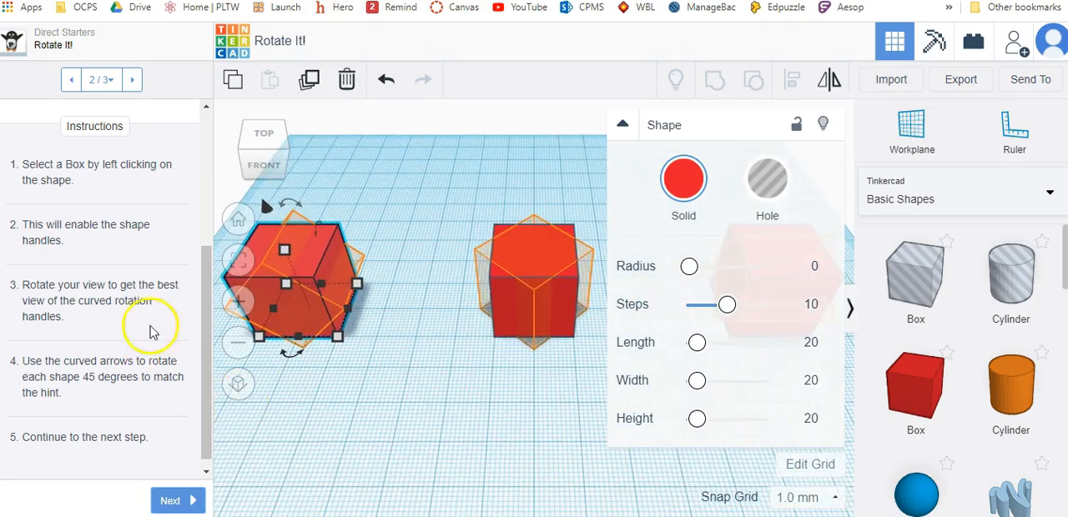
right_click_drag(280, 451, 367, 434)
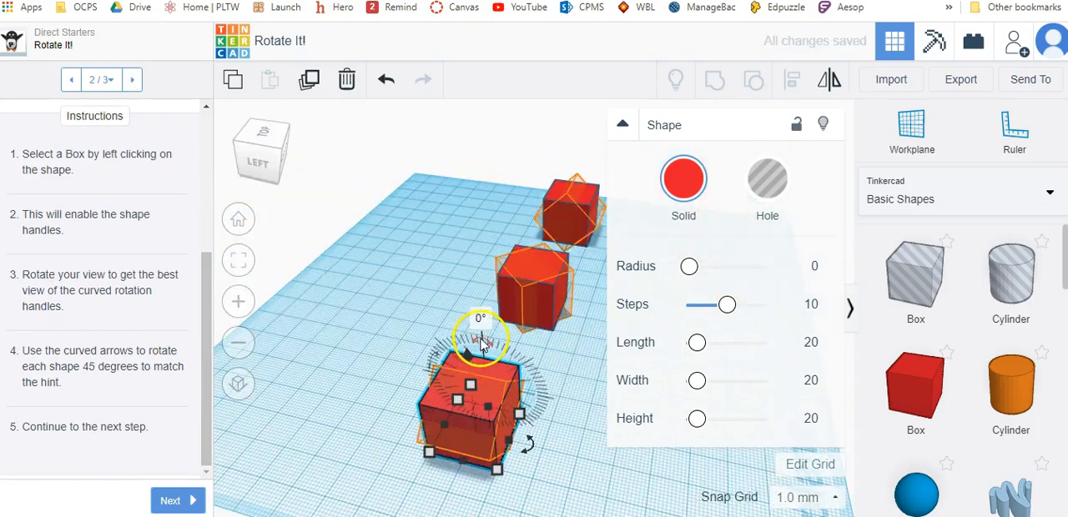
left_click_drag(477, 322, 450, 347)
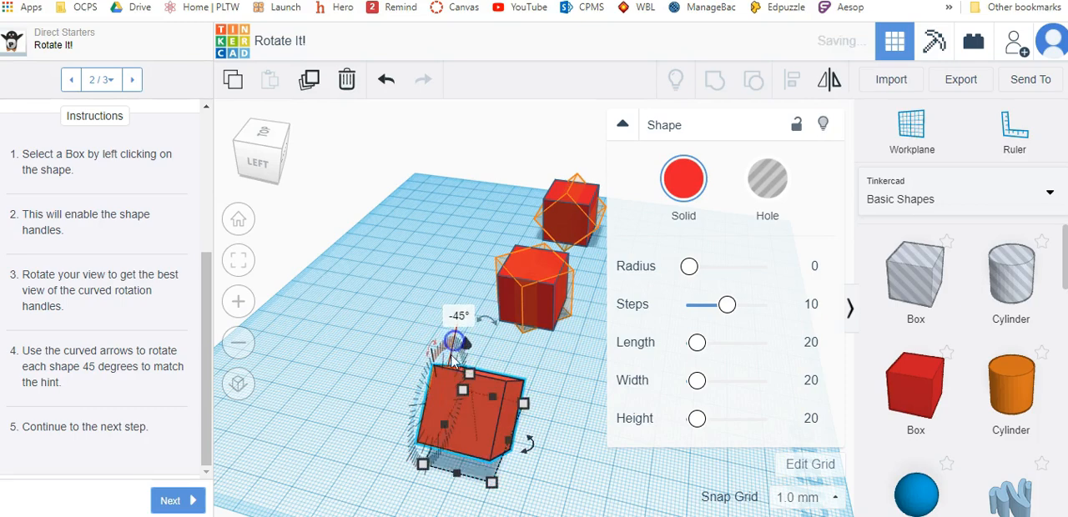
- Rotate the middle box 45 degrees about its vertical axis to match its hint
right_click_drag(565, 405, 345, 376)
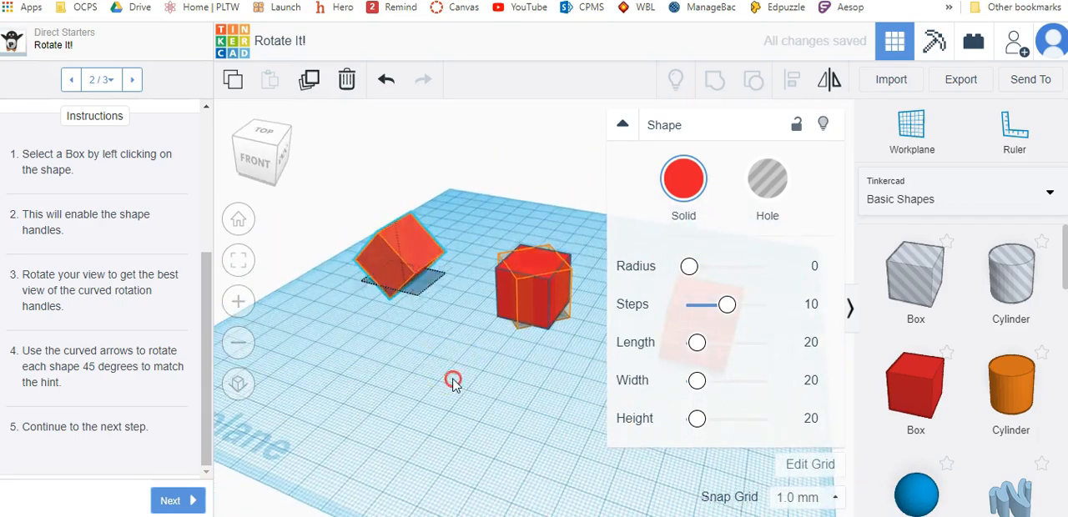
right_click_drag(453, 381, 486, 393)
left_click(536, 264)
left_click_drag(573, 312, 593, 270)
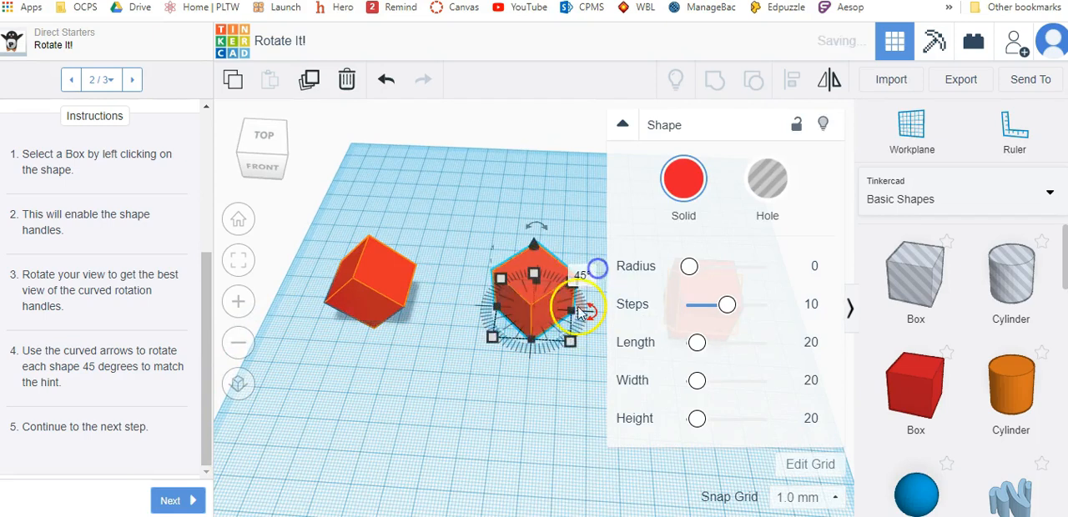
- Collapse the shape settings and rotate the right box 45 degrees to match its hint
left_click(622, 124)
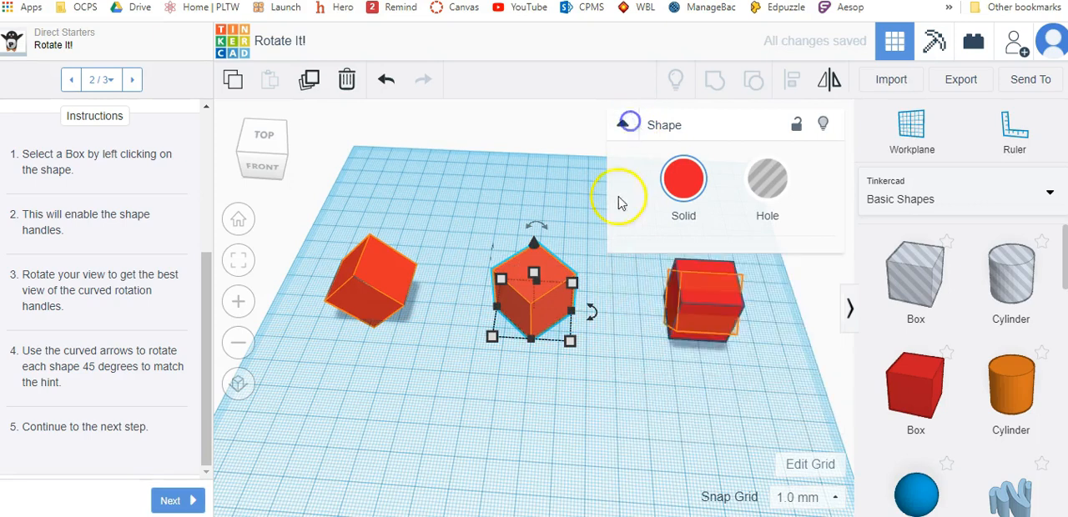
left_click(703, 297)
right_click_drag(762, 347, 464, 314)
left_click_drag(416, 252, 441, 287)
left_click(479, 405)
right_click_drag(479, 406, 527, 451)
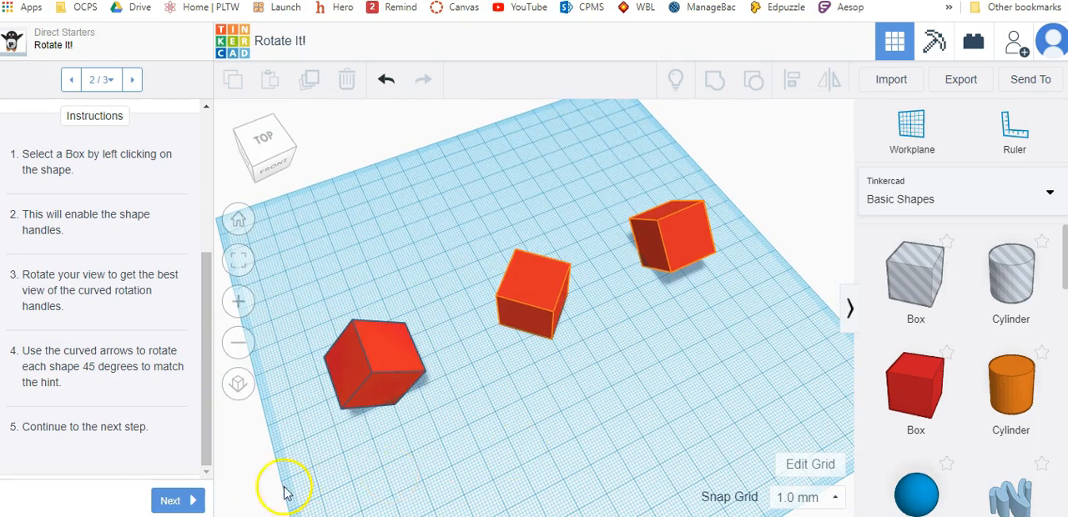
- Finish the Rotate It! starter and continue to the Extend Each Block page of Size It Up!, reading its instructions
left_click(178, 502)
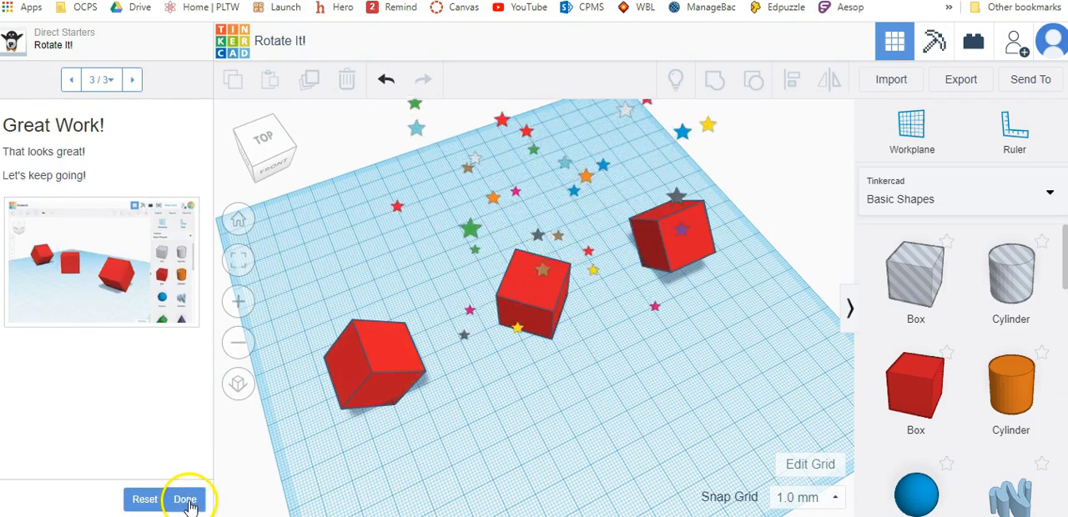
left_click(186, 501)
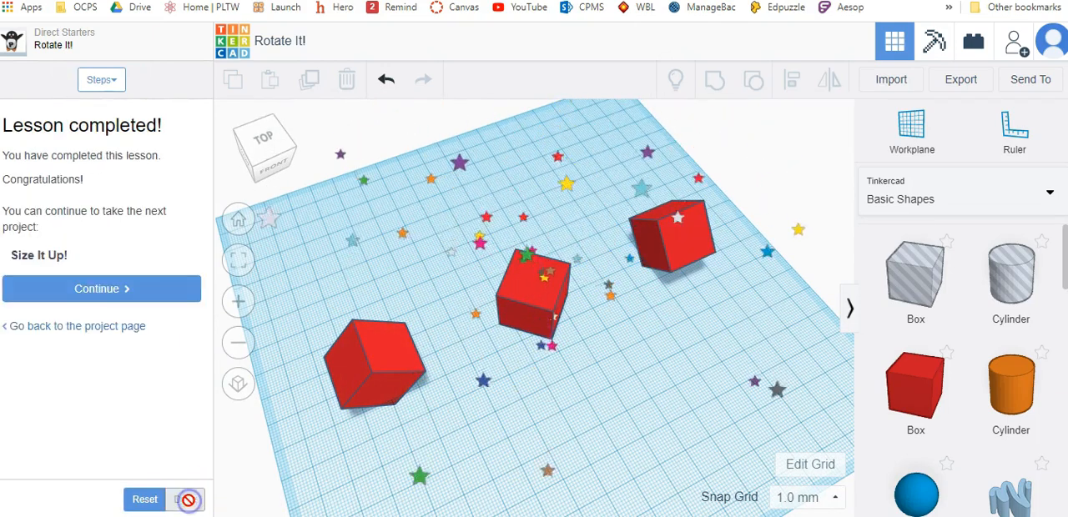
left_click(131, 292)
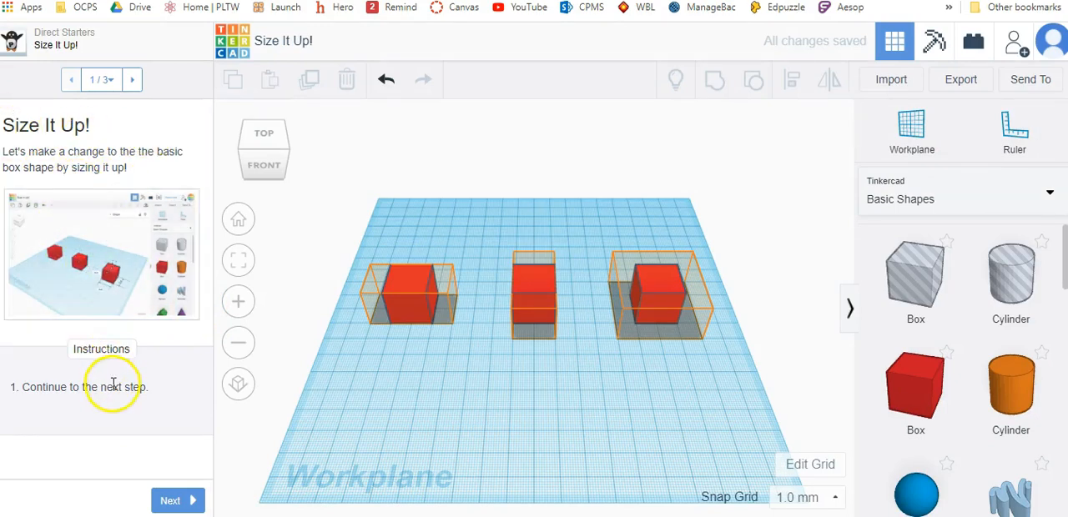
left_click(176, 500)
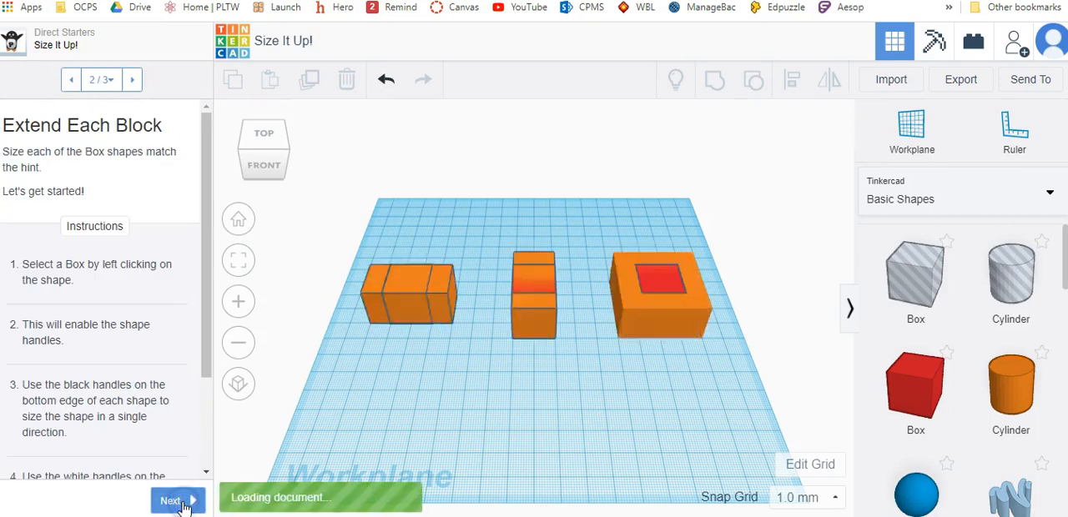
scroll(200, 325, "down", 1)
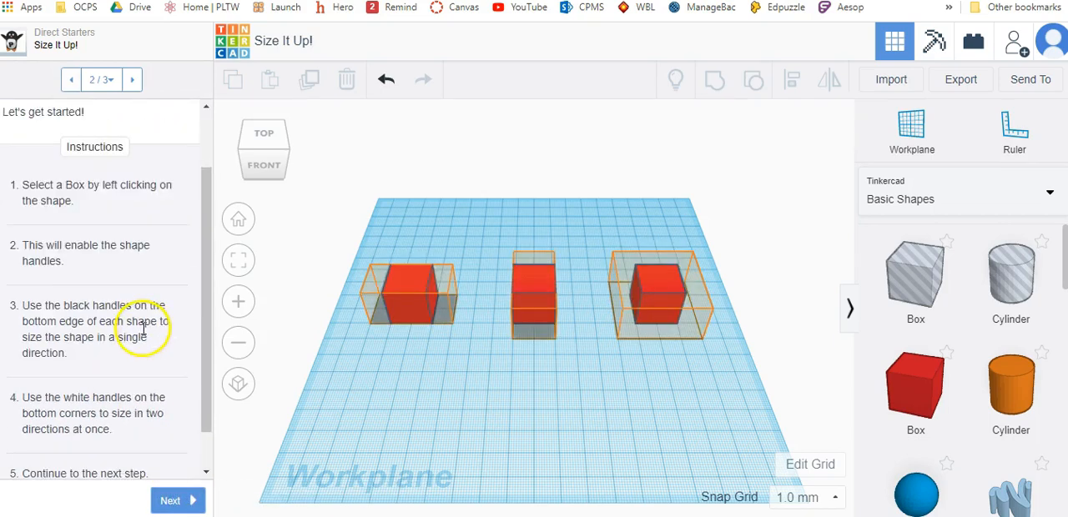
- Extend the left box at both ends to a length of 40 mm so that it fills its hint
left_click(403, 282)
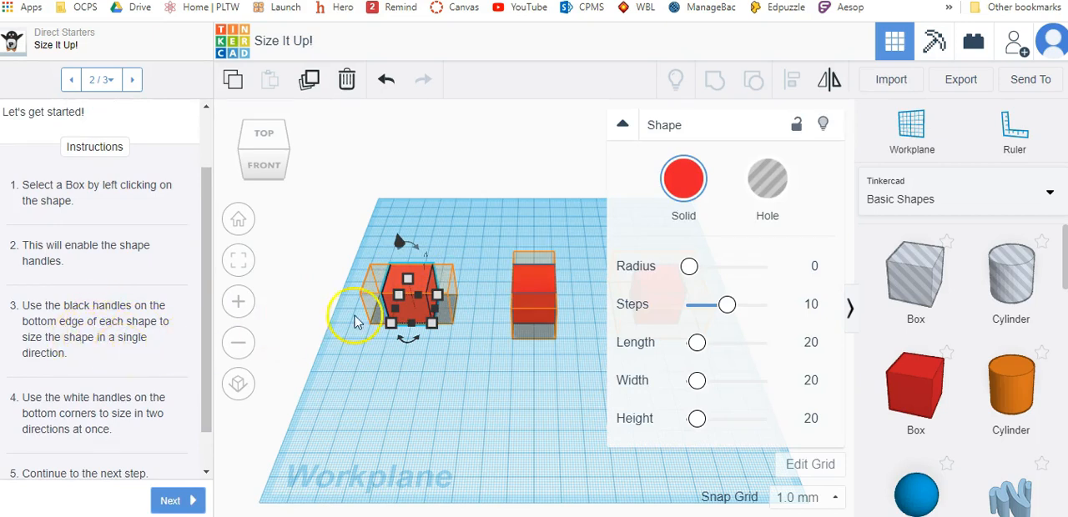
scroll(358, 317, "up", 5)
right_click_drag(252, 419, 344, 414)
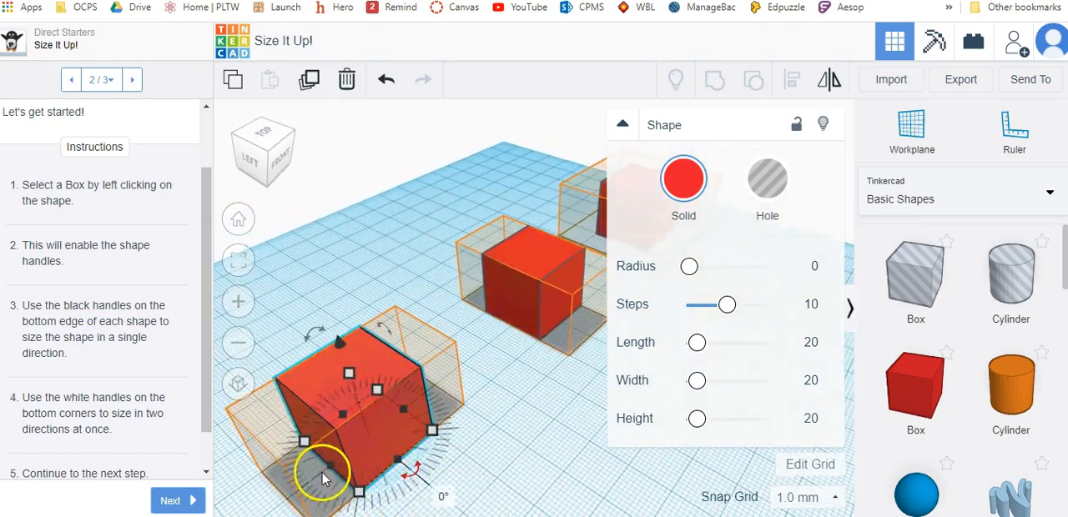
left_click_drag(329, 464, 284, 499)
left_click_drag(405, 413, 437, 388)
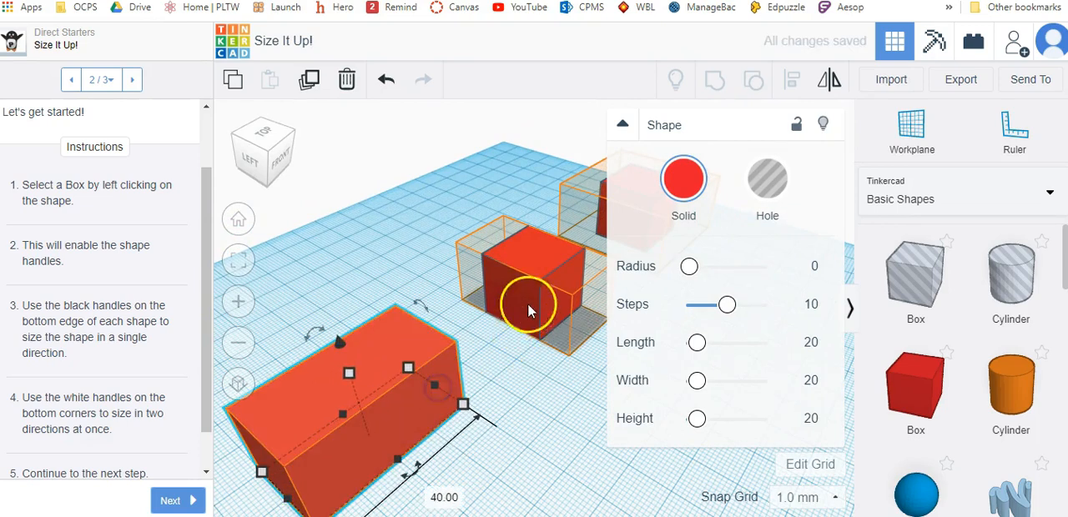
- Extend the middle box toward the front and back to about 39 mm to fill its hint, and collapse the shape settings
left_click(564, 324)
left_click_drag(563, 320, 598, 334)
left_click(622, 125)
left_click_drag(505, 304, 485, 285)
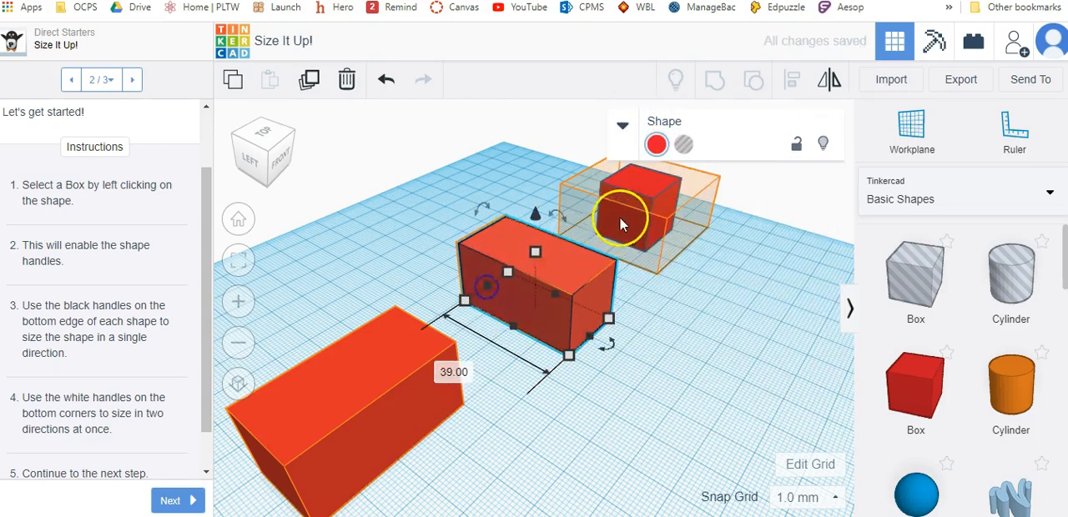
- Enlarge the right box in both horizontal directions to fill its hint, with its front side about 39 mm wide
left_click(620, 219)
left_click_drag(665, 246, 685, 258)
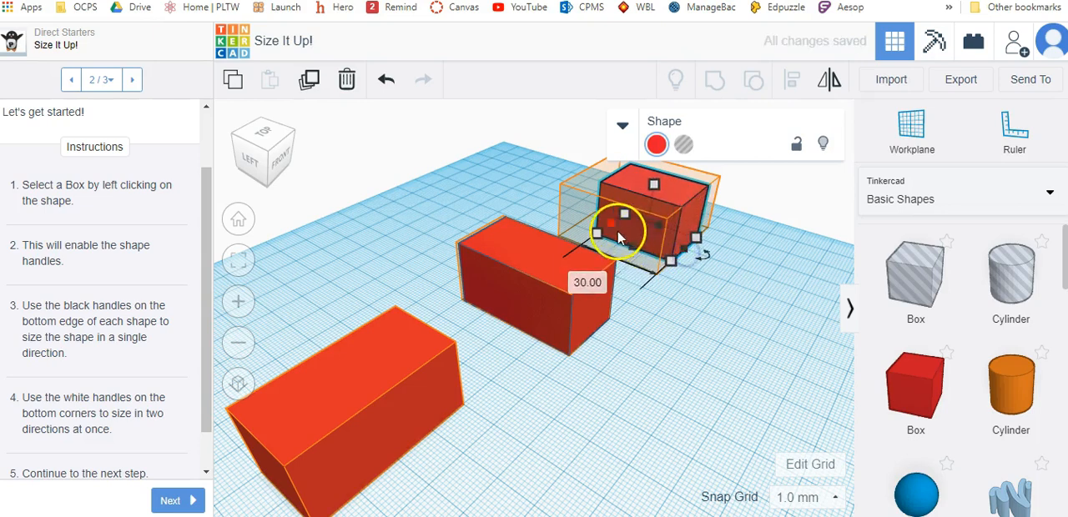
left_click_drag(615, 223, 611, 253)
left_click_drag(647, 222, 648, 220)
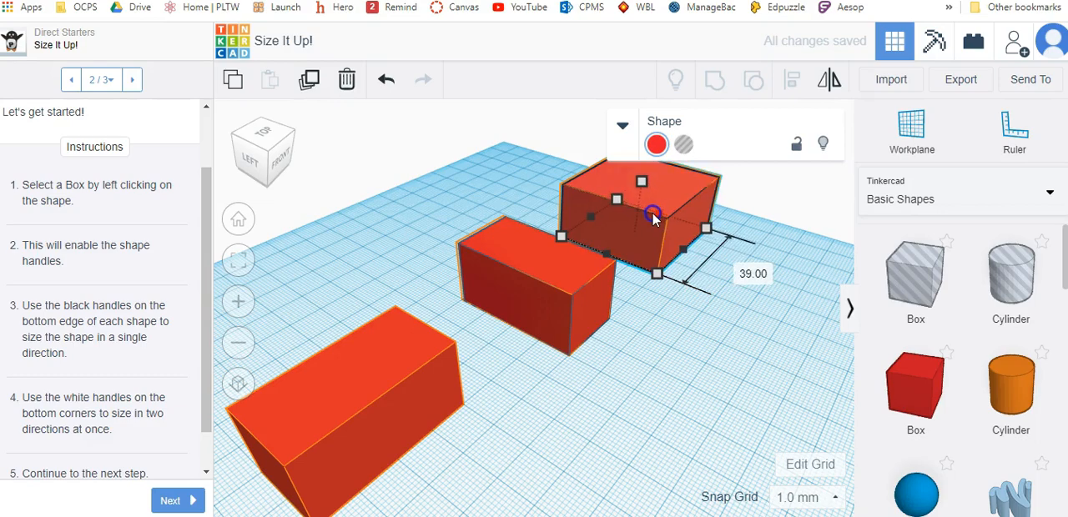
right_click_drag(746, 281, 408, 436)
right_click_drag(327, 398, 674, 407)
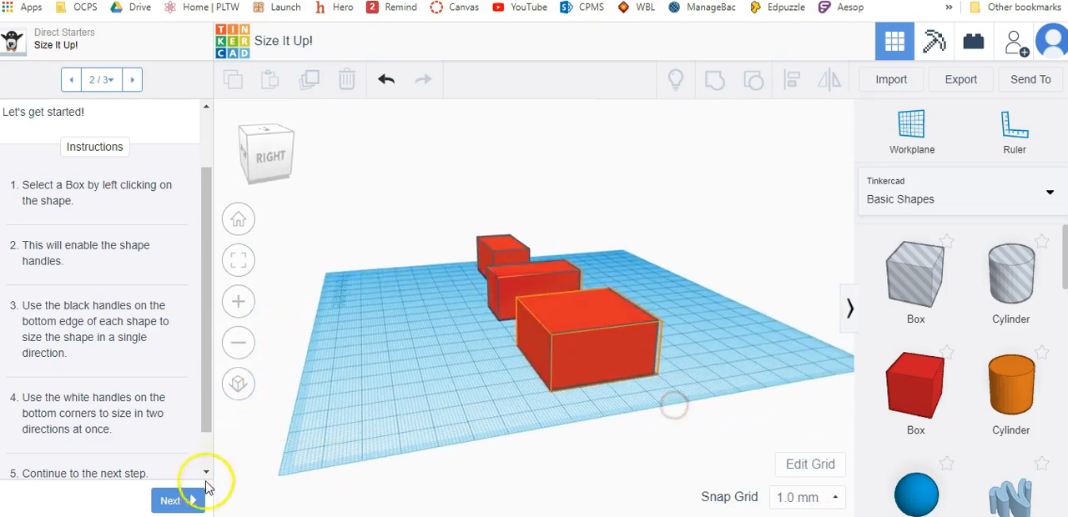
- Finish the Size It Up! starter and continue to the Group the Shapes on the Left page of Group It!, reading its instructions
left_click(194, 500)
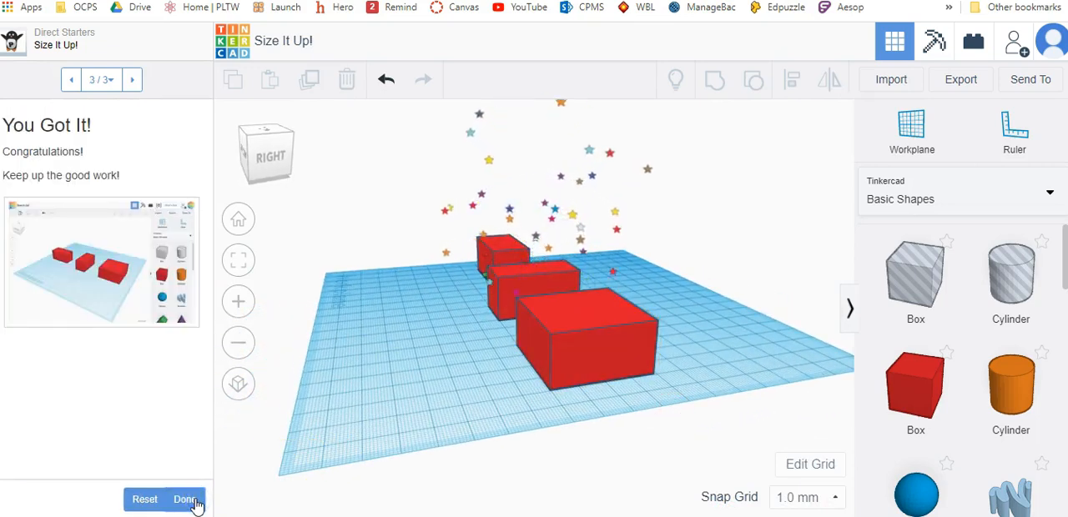
left_click(194, 503)
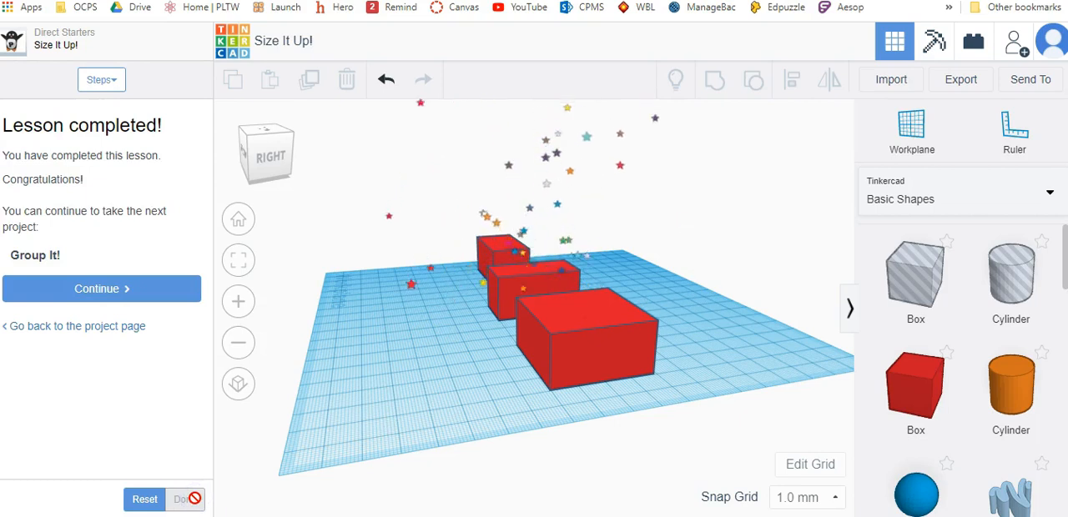
left_click(147, 288)
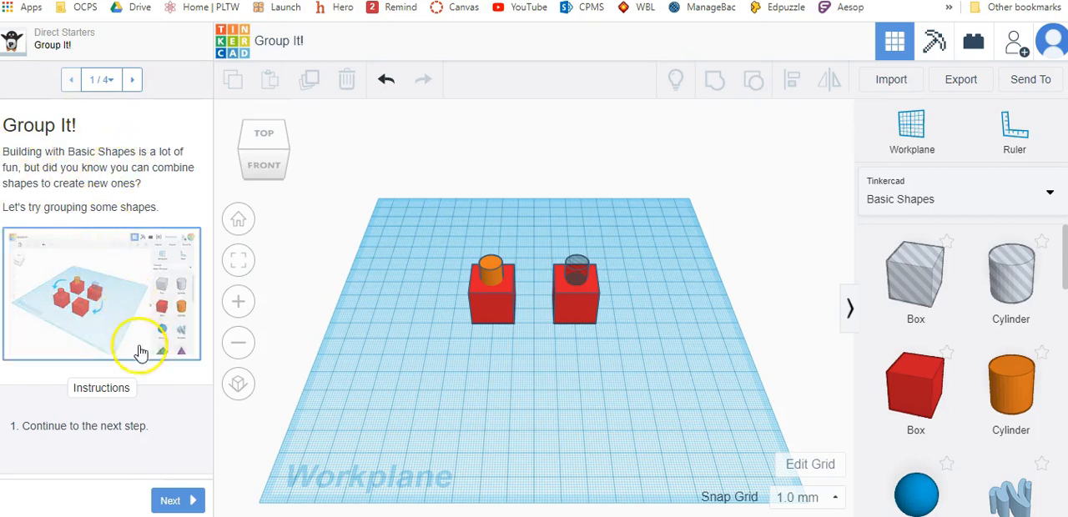
left_click(172, 503)
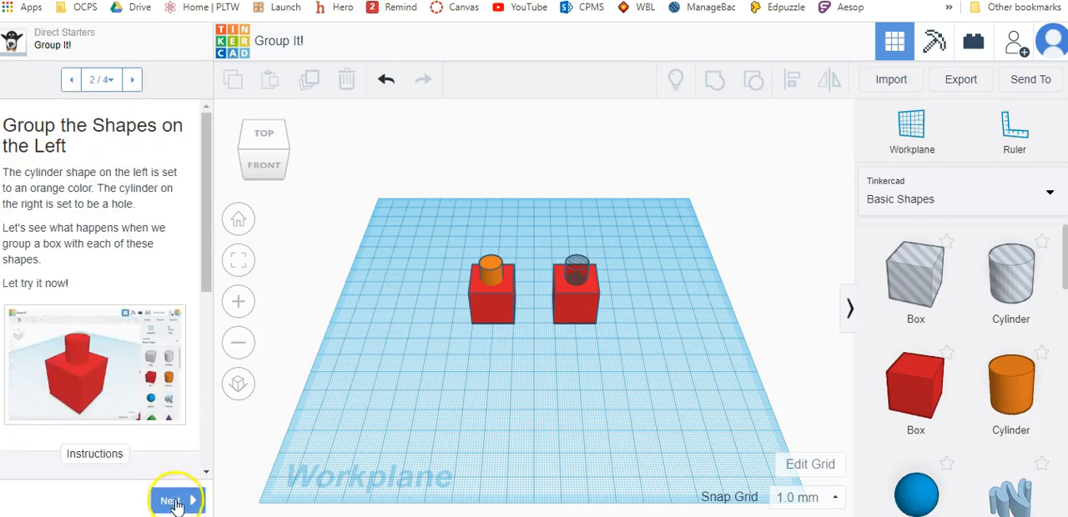
scroll(138, 275, "down", 1)
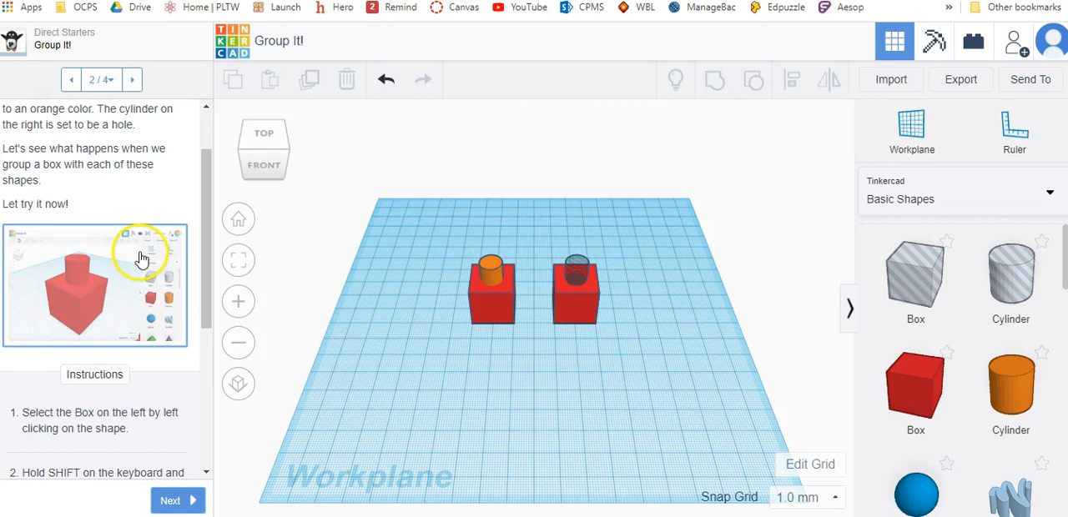
scroll(146, 267, "down", 4)
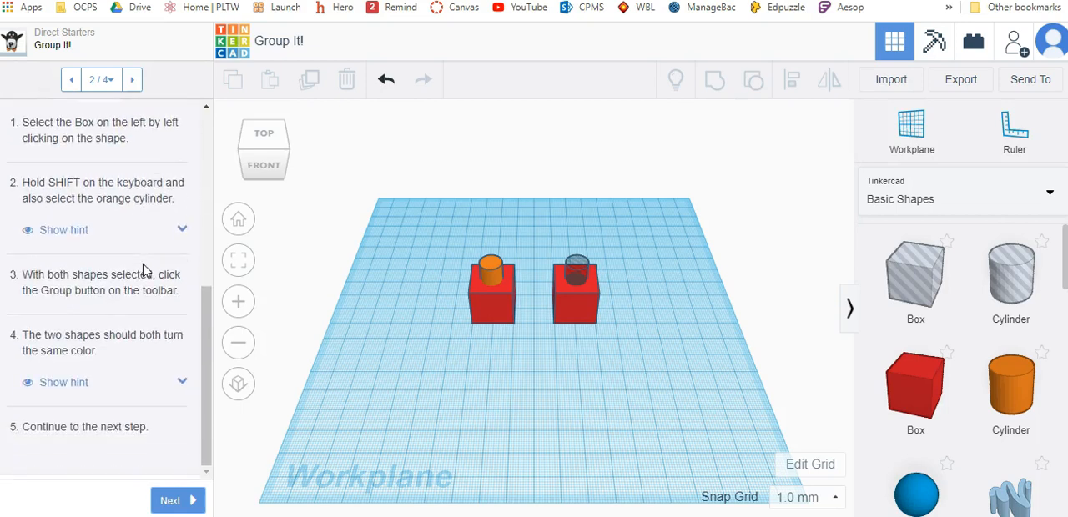
left_click(489, 305)
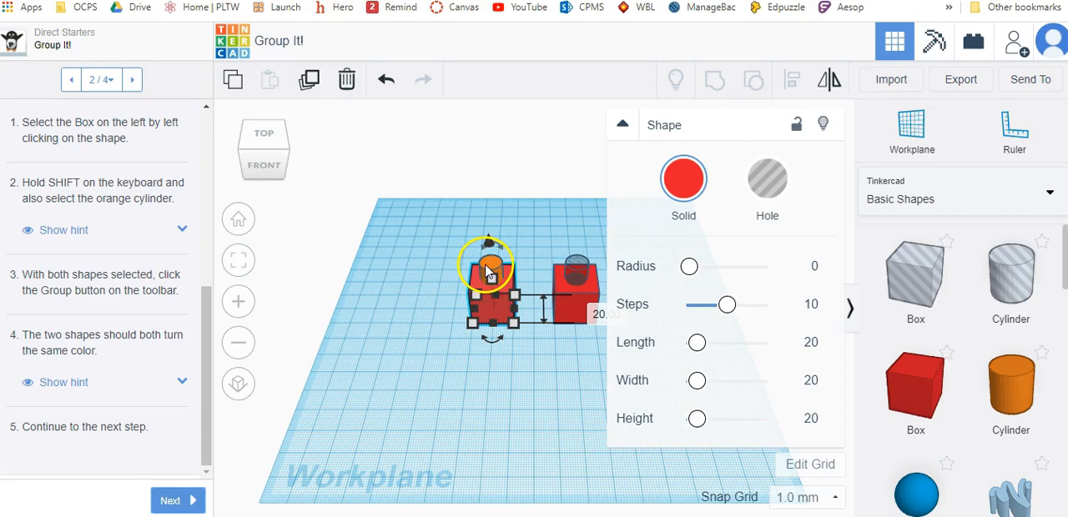
left_click(486, 265, "shift")
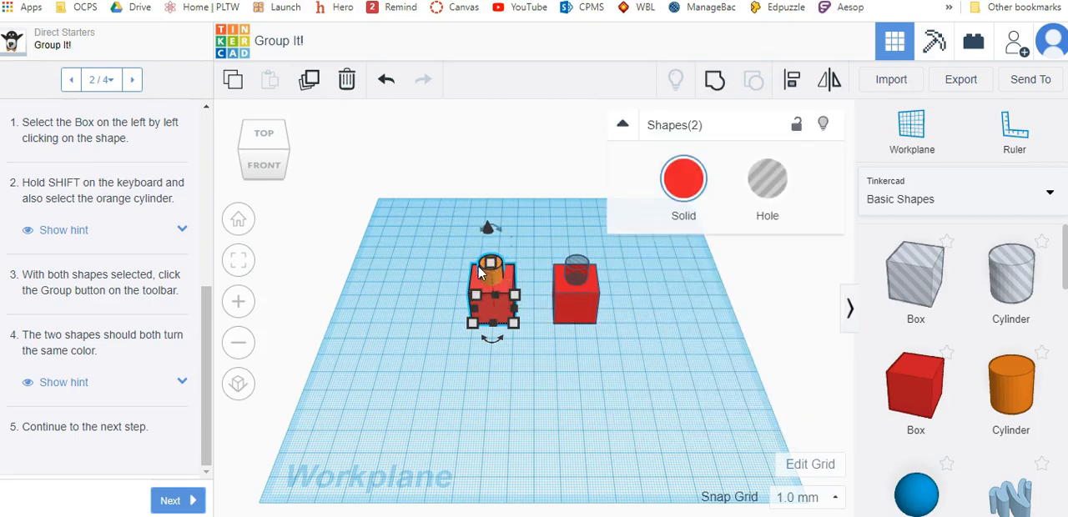
scroll(458, 281, "up", 10)
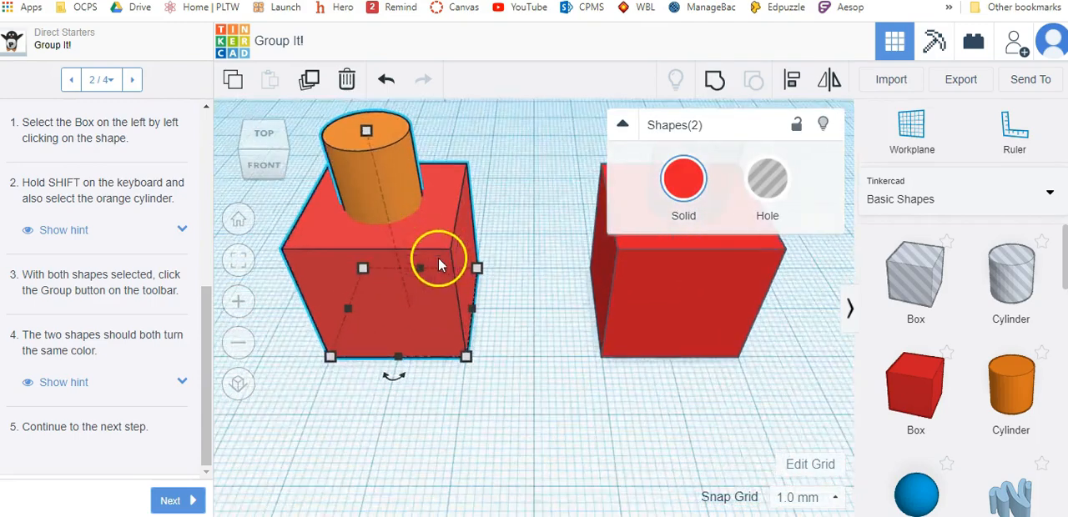
scroll(324, 304, "down", 8)
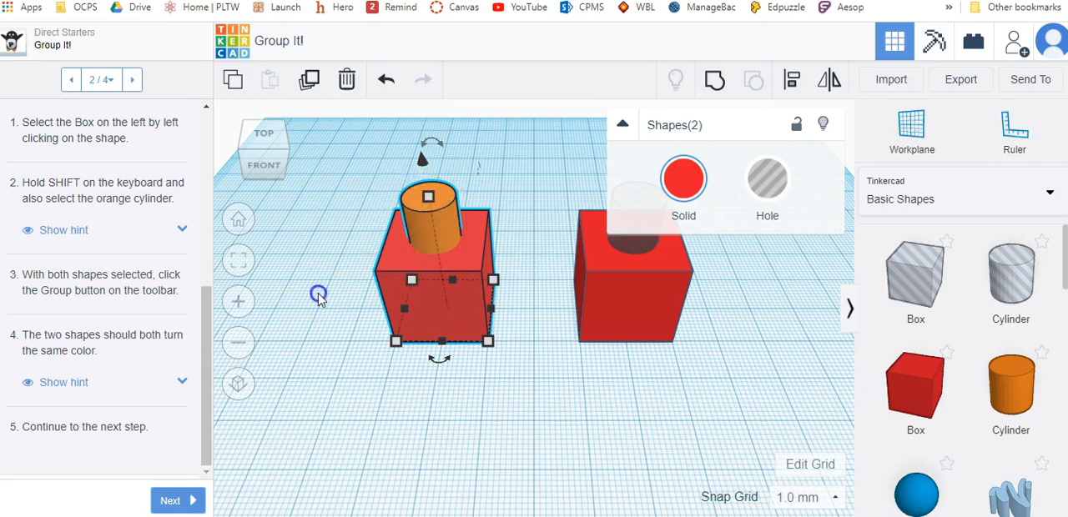
left_click(318, 296)
left_click(400, 286)
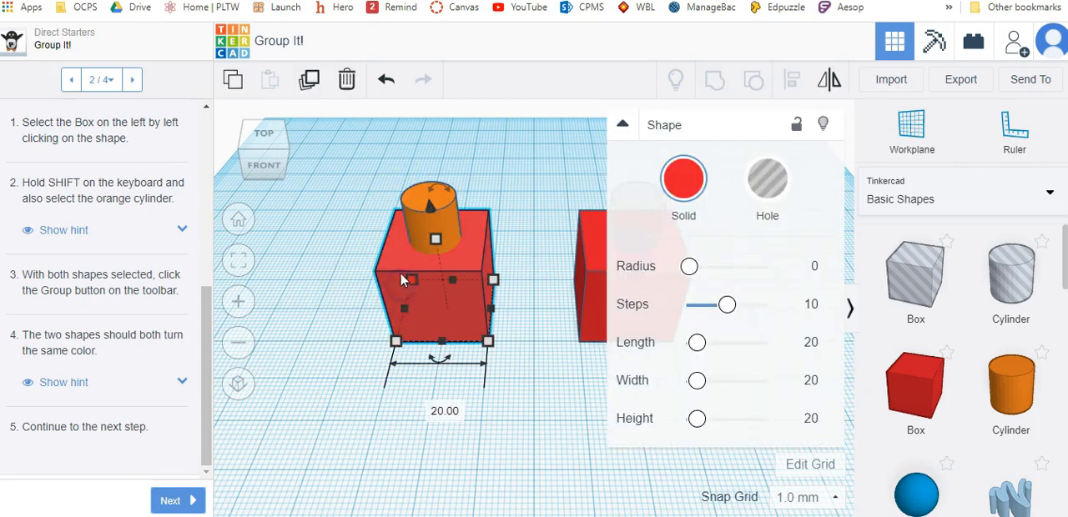
left_click(421, 222, "shift")
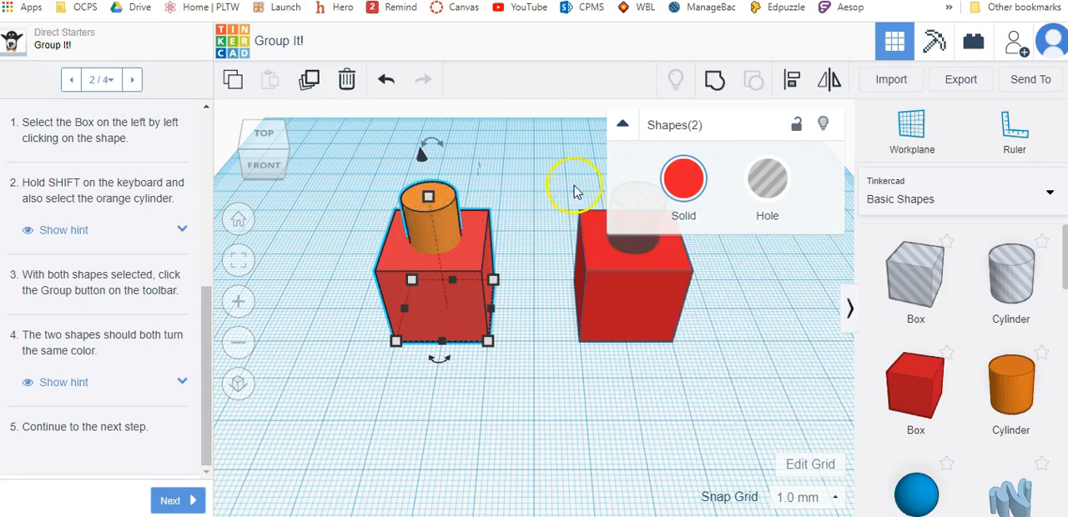
left_click(623, 126)
left_click(304, 274)
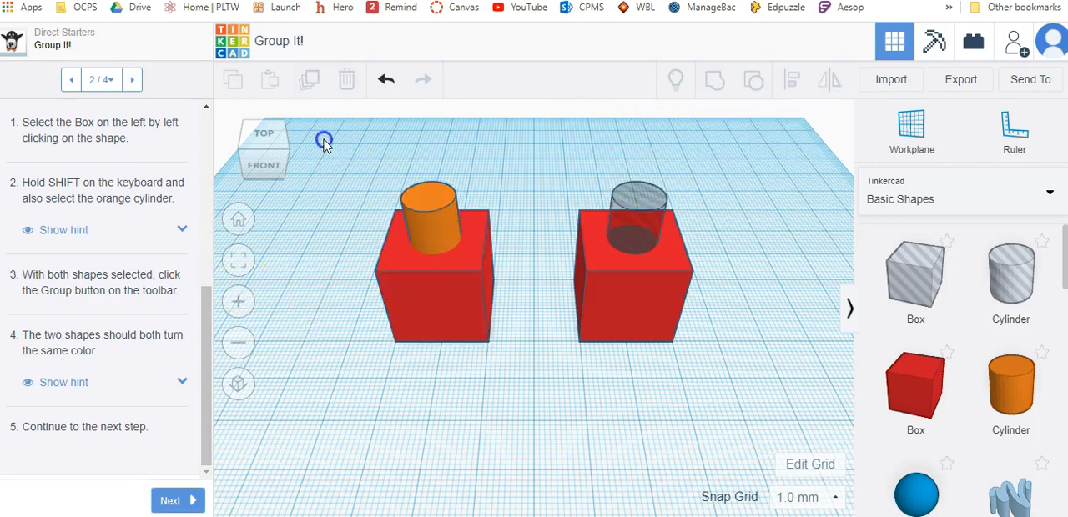
- Group the left box with the orange cylinder, and show the hint explaining the group's color
left_click_drag(476, 350, 527, 431)
left_click(421, 236, "shift")
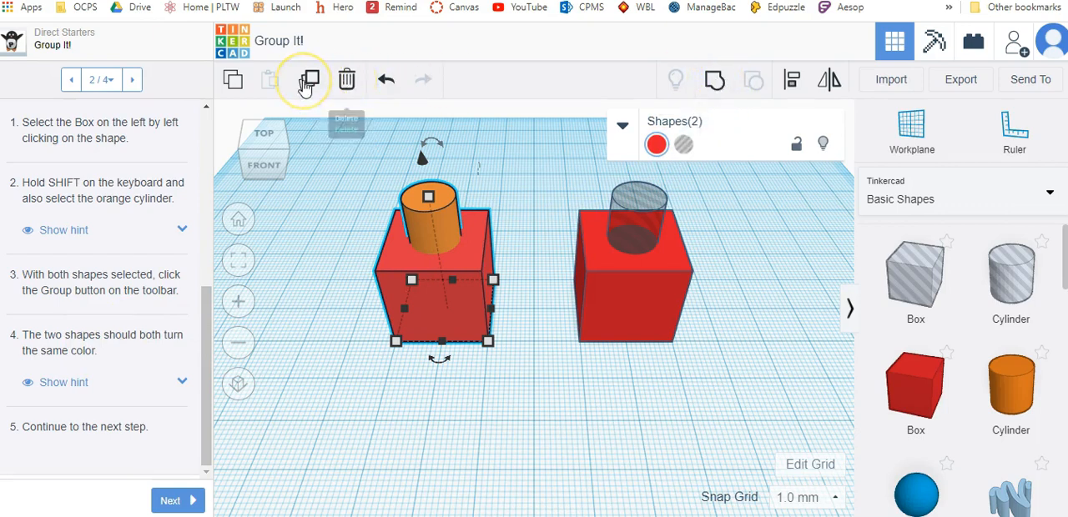
left_click(714, 83)
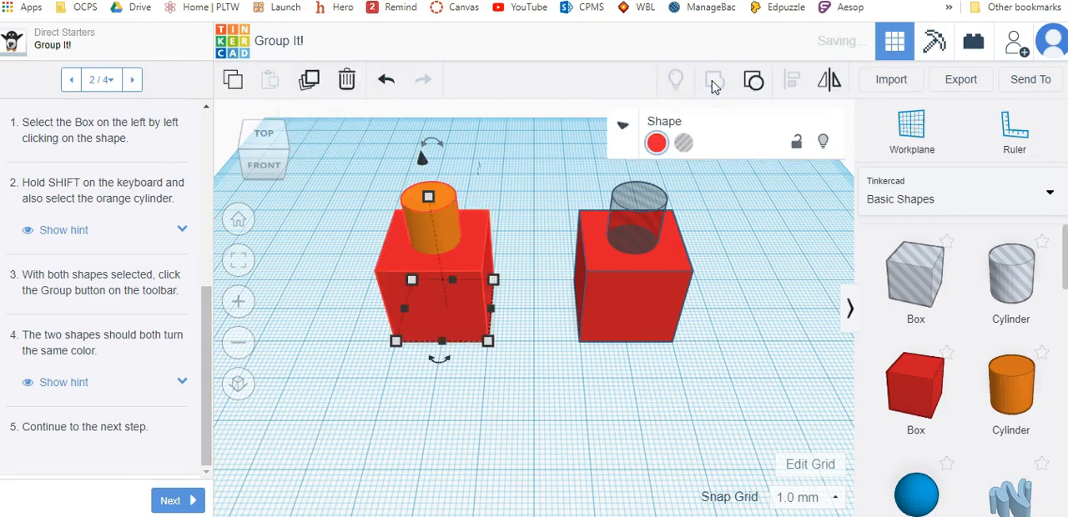
left_click(182, 384)
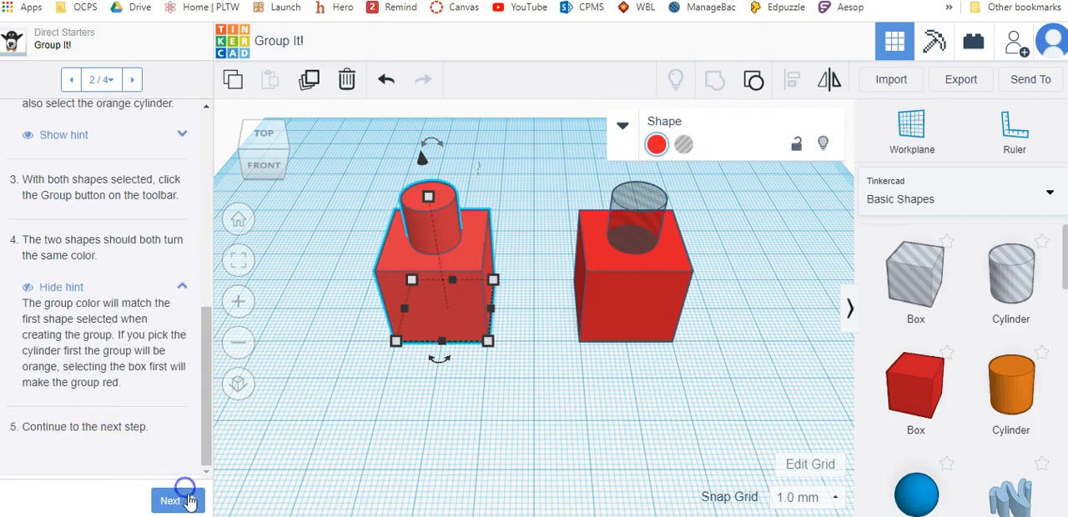
- Continue to page 3 of Group It! and group the right box with the transparent cylinder to cut a hole in the box
left_click(190, 500)
scroll(140, 338, "down", 3)
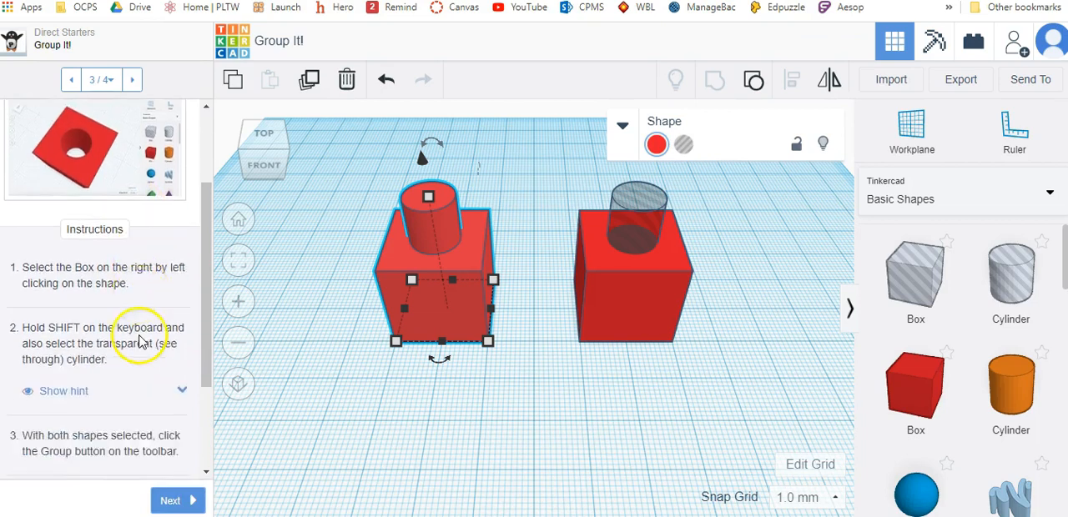
scroll(140, 342, "down", 1)
left_click_drag(710, 384, 561, 196)
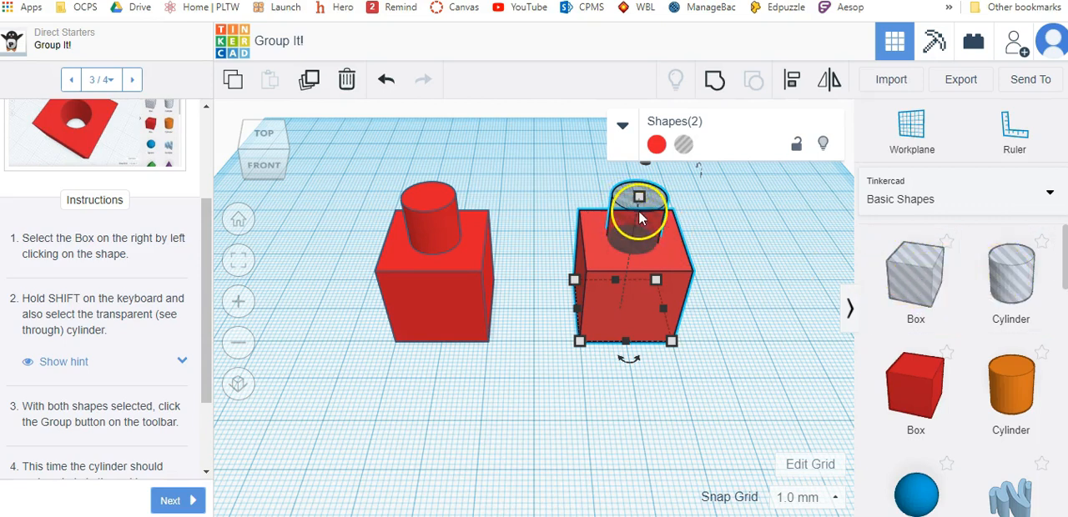
left_click(712, 84)
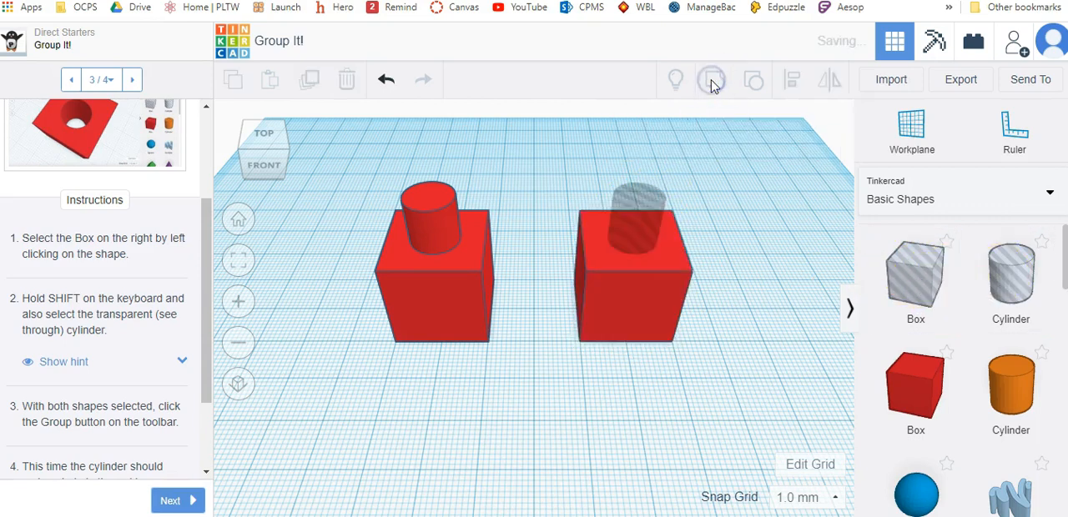
right_click_drag(729, 239, 723, 275)
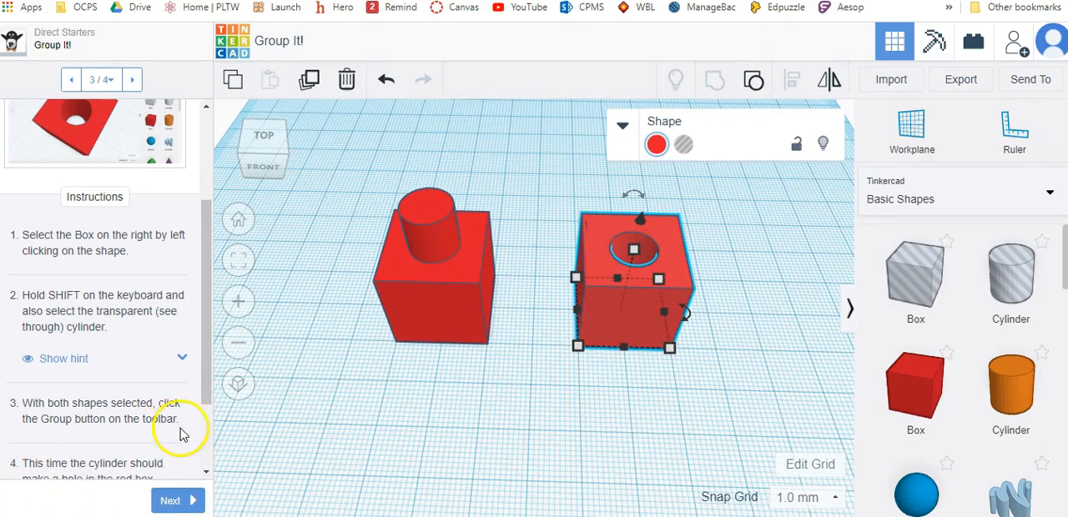
- Finish the Group It! starter and continue to page 2 of the Align It! starter
scroll(184, 431, "down", 2)
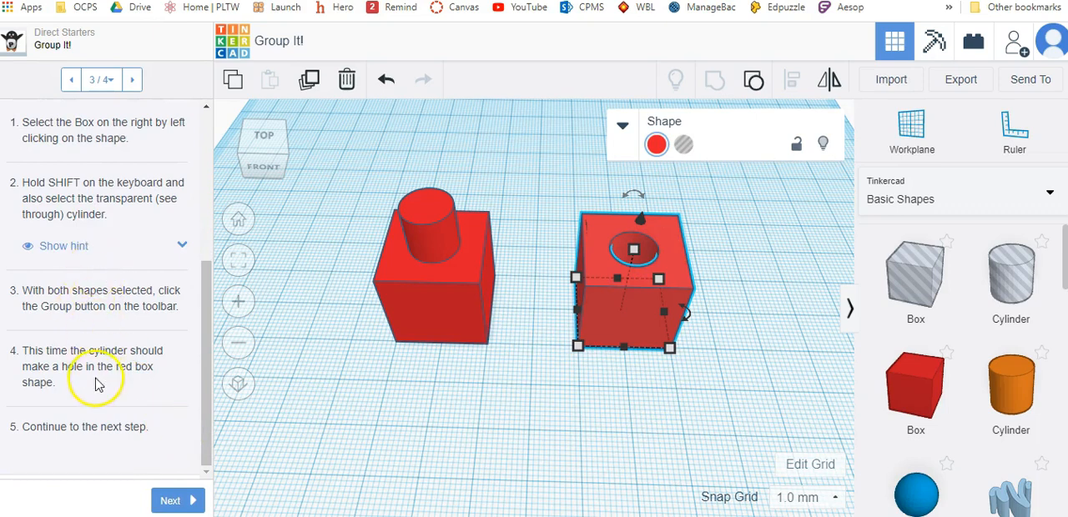
left_click(175, 501)
left_click(188, 500)
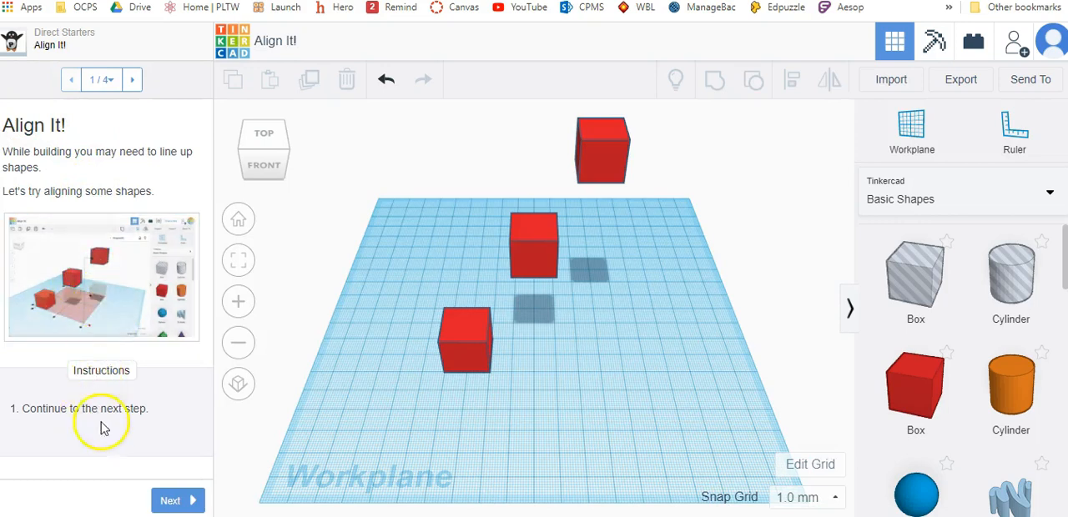
left_click(185, 500)
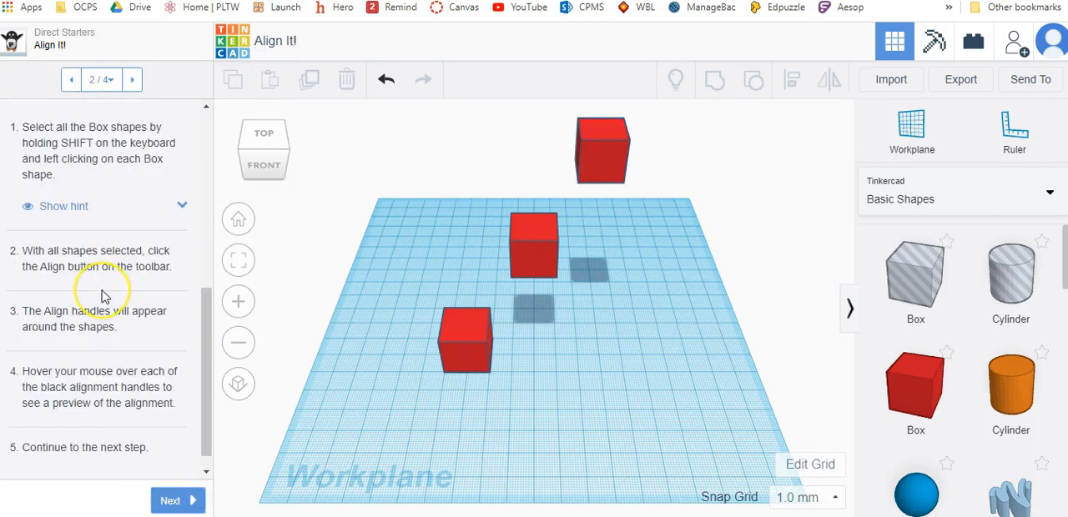
- Select all three boxes, start Align, and preview their left, center and right alignments
left_click_drag(756, 416, 352, 117)
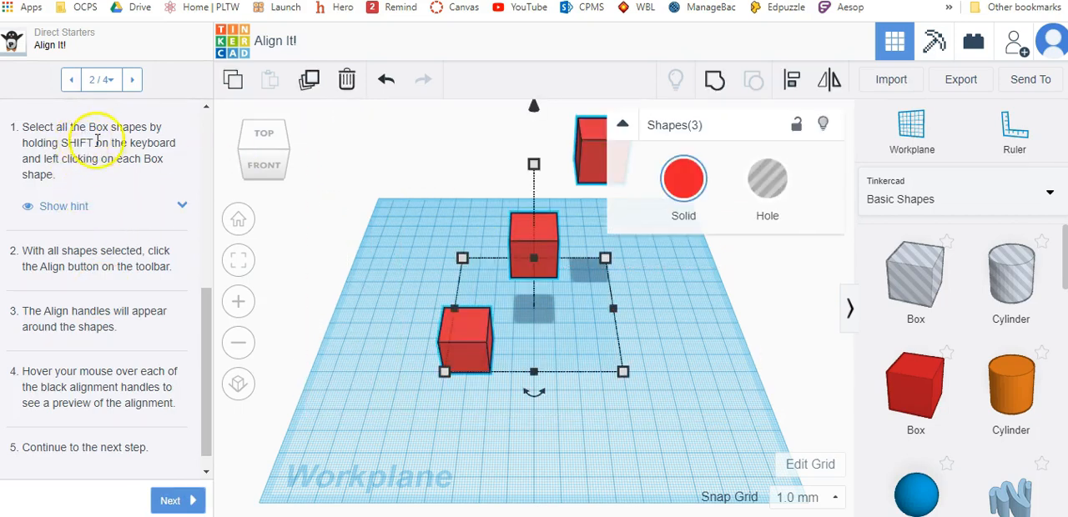
left_click(797, 86)
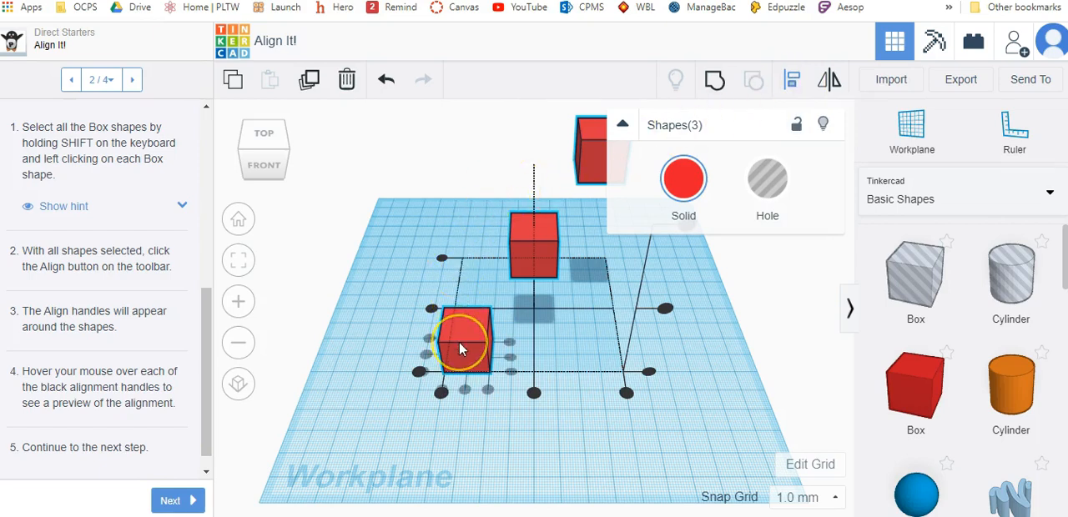
mouse_move(539, 402)
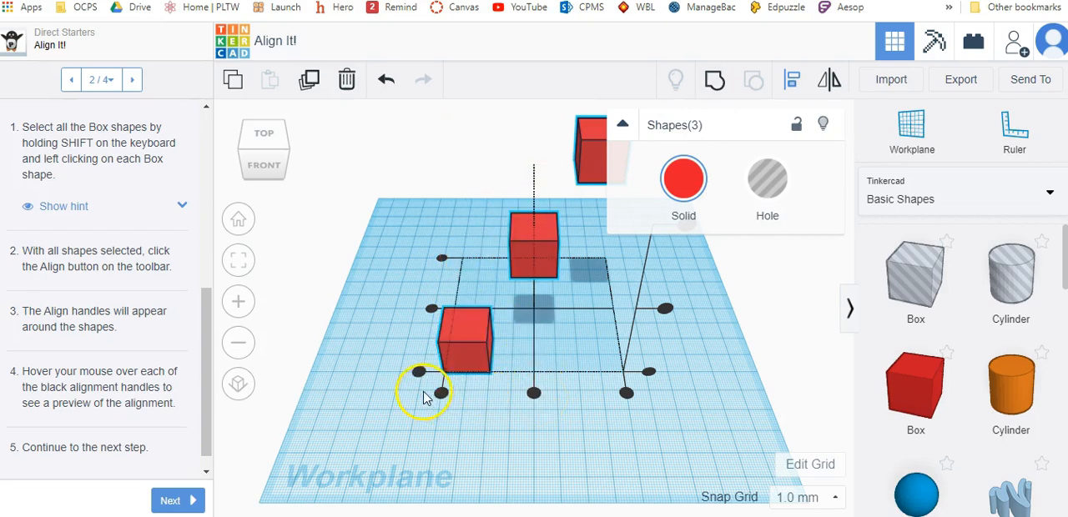
mouse_move(442, 394)
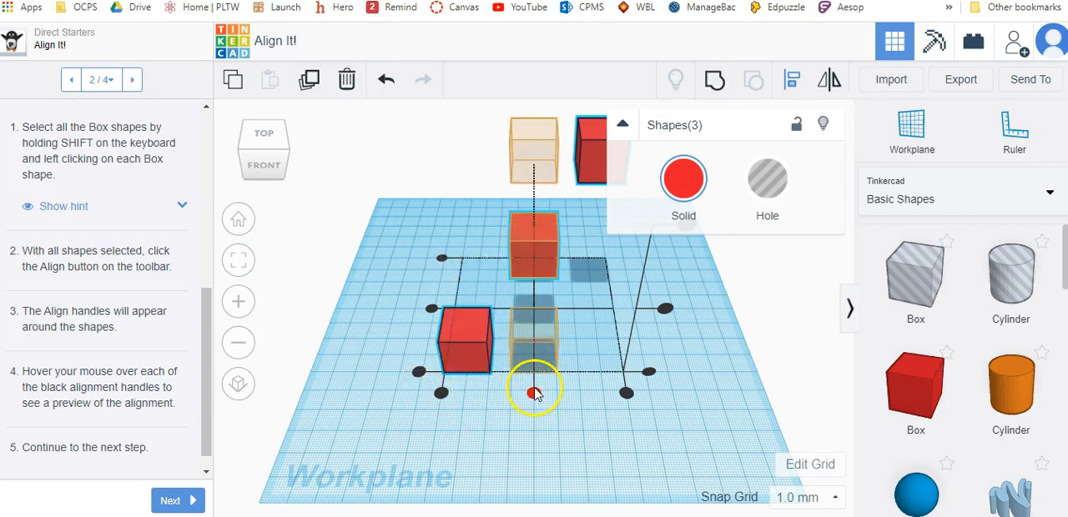
mouse_move(627, 394)
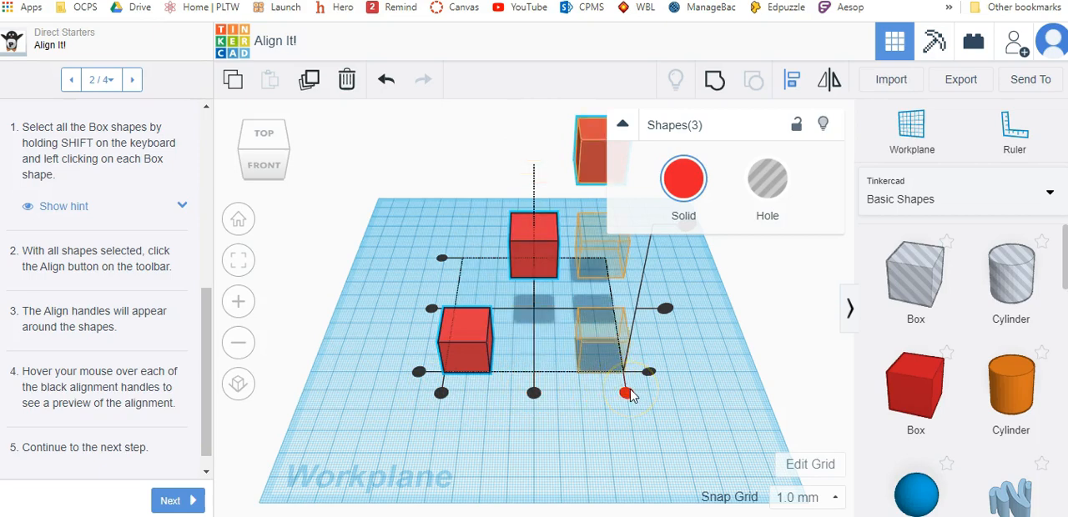
- Continue to the Align to the Bottom page of Align It! and read its instructions
scroll(140, 371, "down", 1)
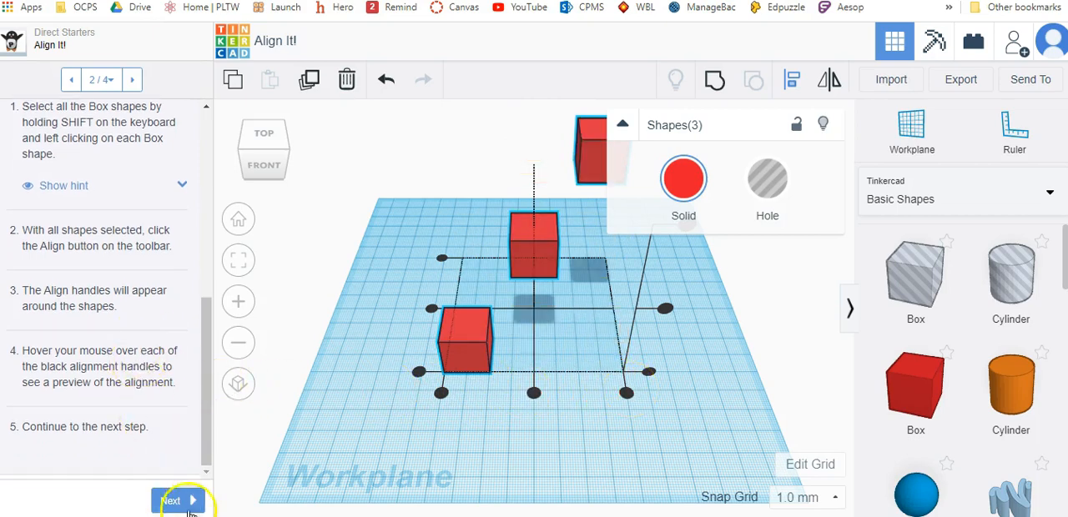
left_click(190, 508)
scroll(155, 409, "down", 1)
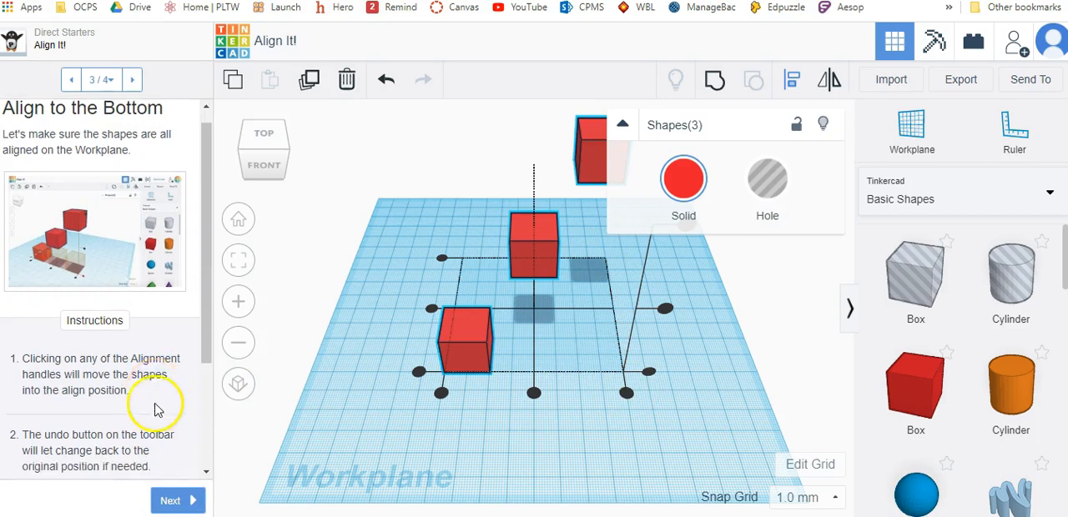
scroll(154, 409, "down", 3)
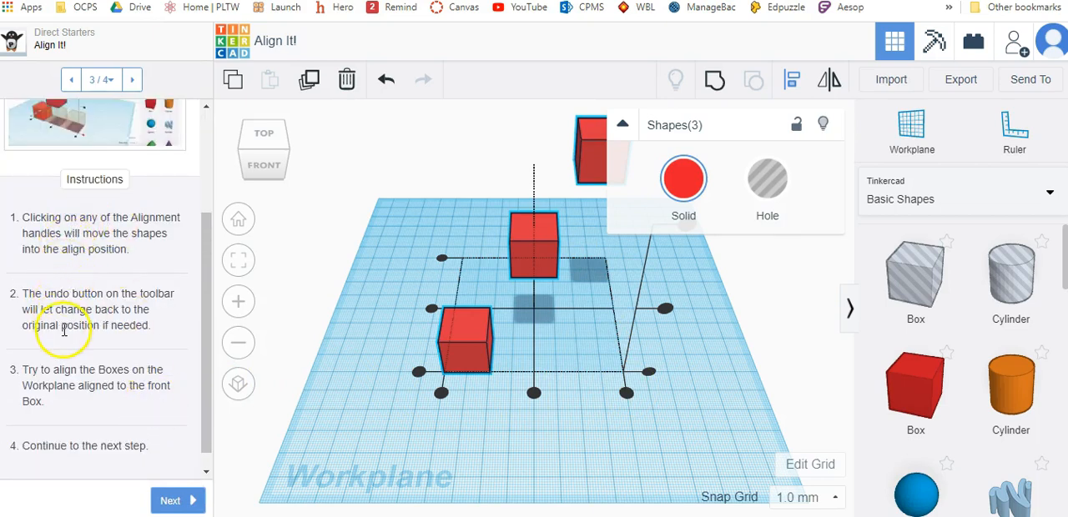
scroll(65, 338, "down", 1)
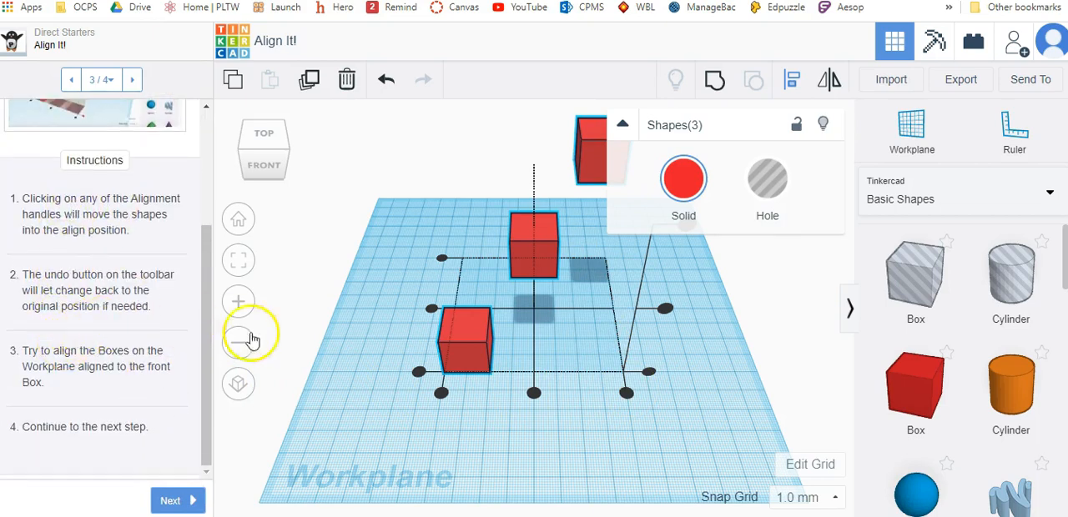
- Align the three boxes with the left side of the front box, clear the selection, and finish the Align It! starter
left_click(441, 392)
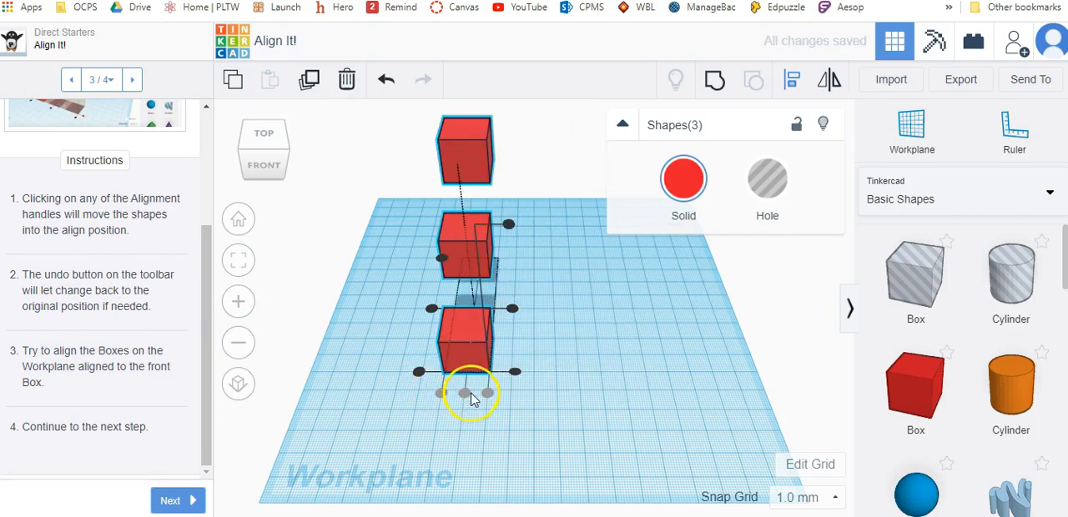
left_click(510, 371)
left_click(472, 347)
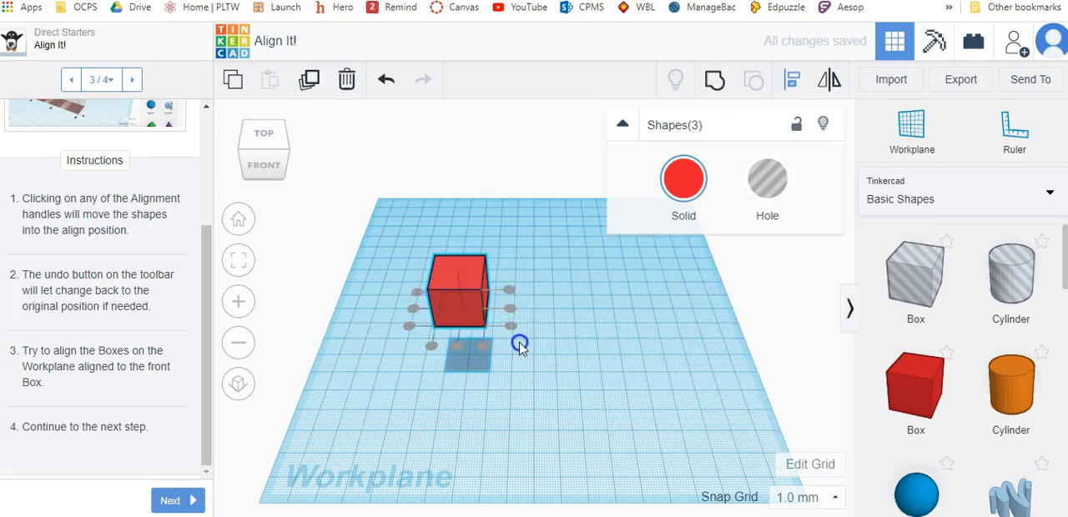
left_click(288, 428)
left_click(179, 500)
left_click(179, 499)
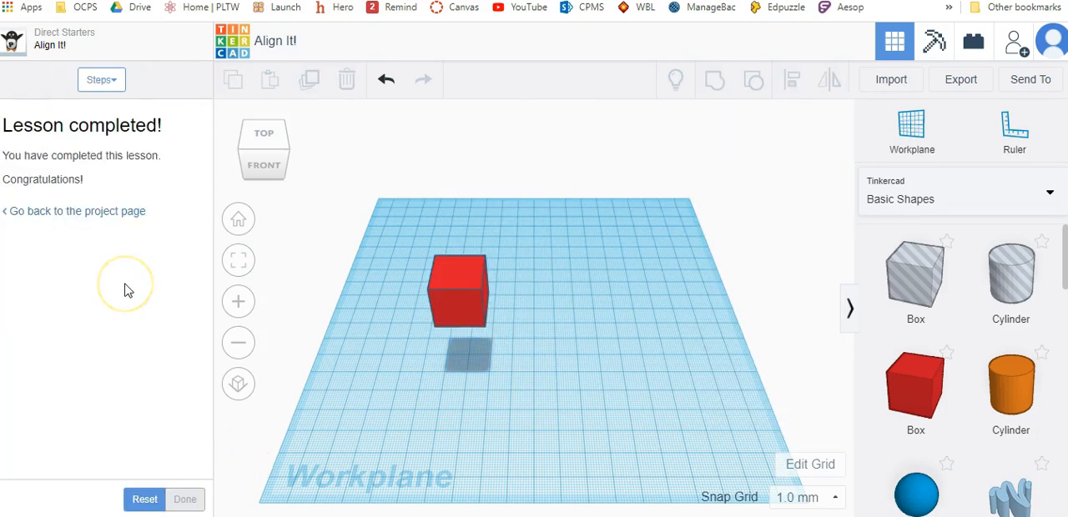